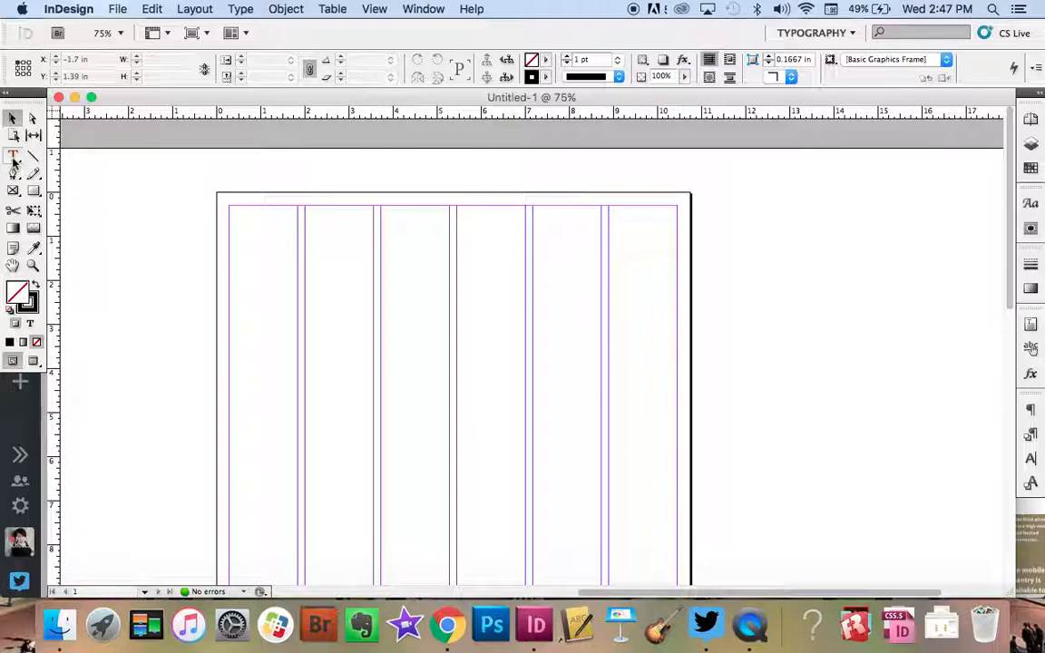
- Draw a text frame about 6.64 by 5.7 in across the first four column guides and fill it with placeholder text
{"action": "key", "text": "XF86AudioRaiseVolume"}
{"action": "left_click", "coordinate": [16, 159]}
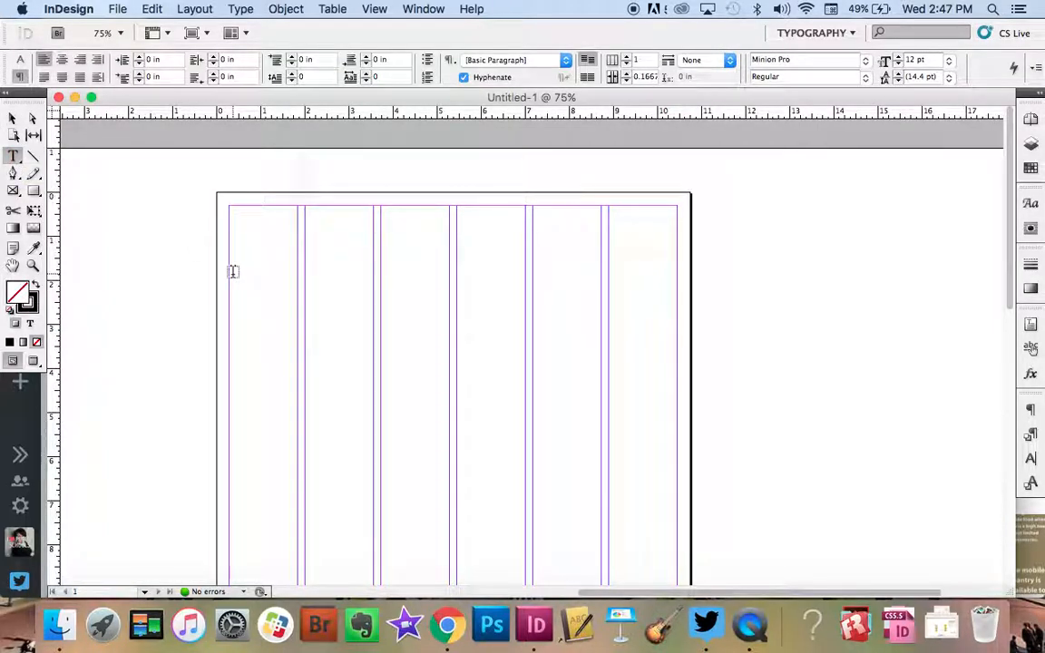
{"action": "left_click_drag", "start_coordinate": [233, 274], "coordinate": [523, 523]}
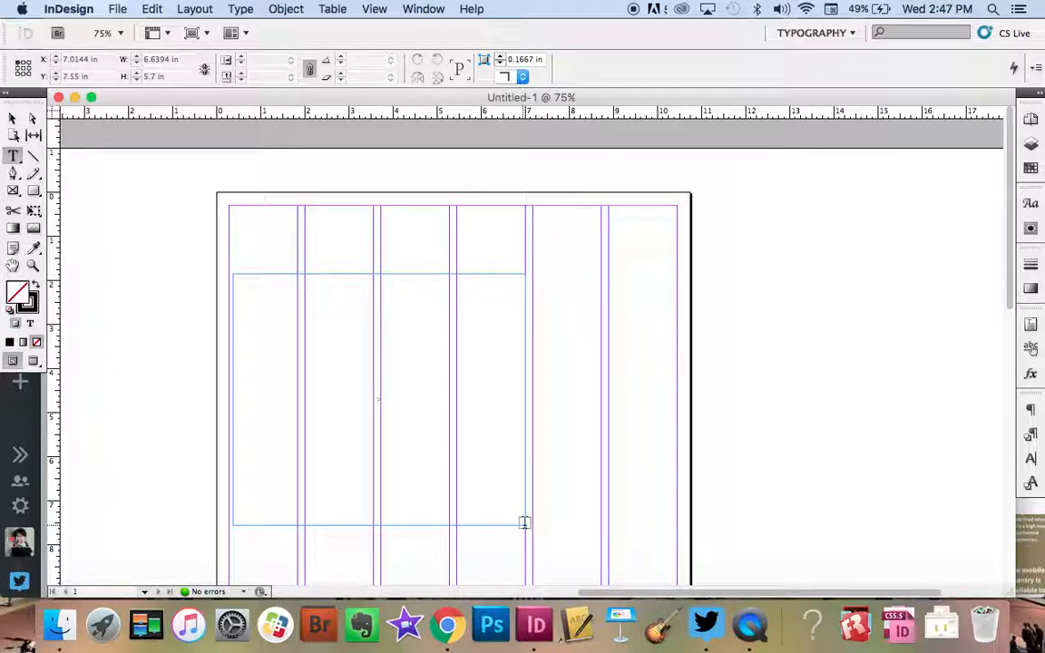
{"action": "left_click", "coordinate": [438, 413]}
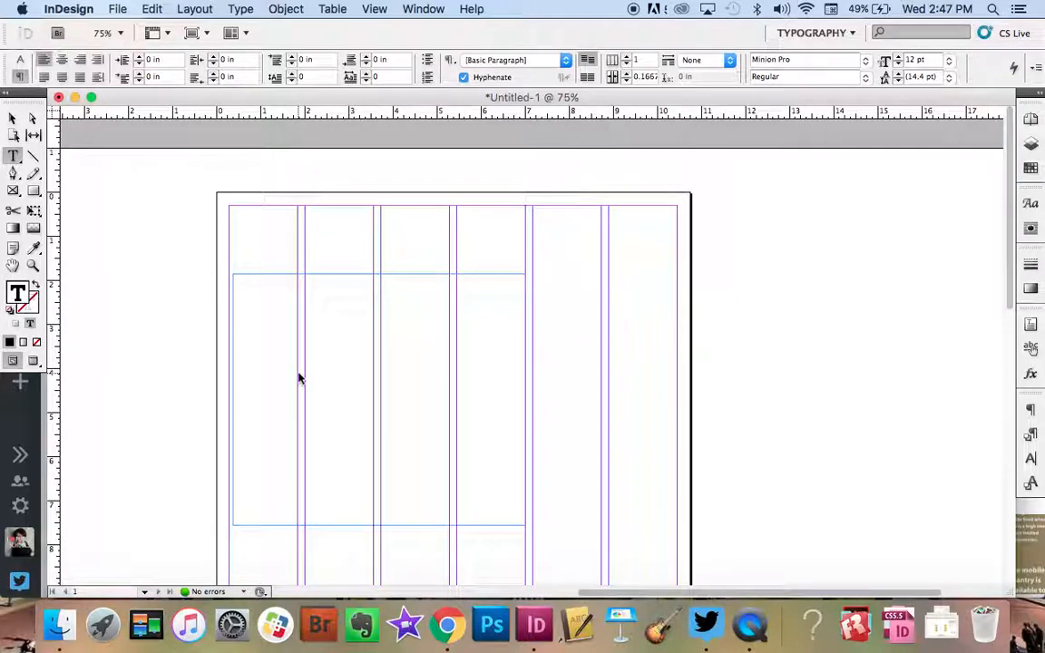
{"action": "right_click", "coordinate": [300, 378]}
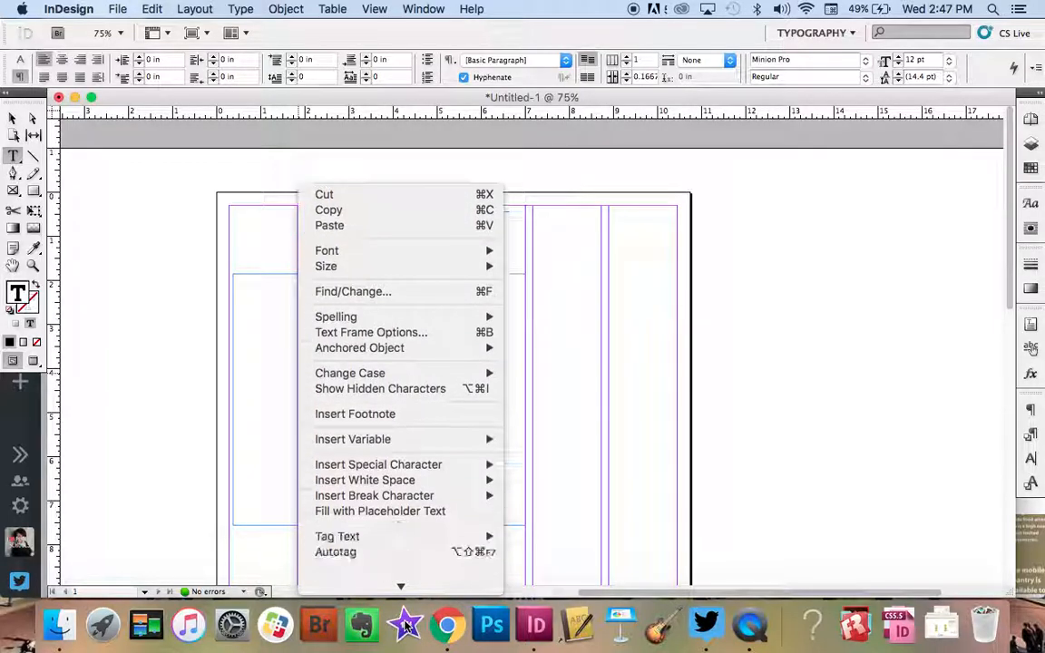
{"action": "left_click", "coordinate": [363, 440]}
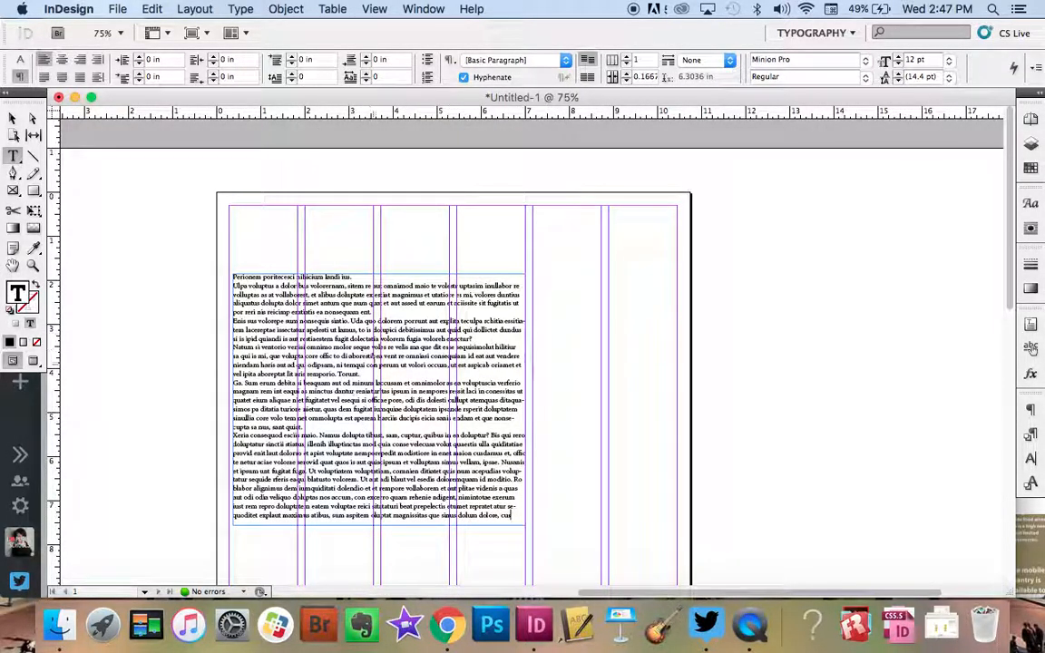
- Divide the text frame into 4 columns using the paragraph formatting options
{"action": "left_click", "coordinate": [18, 60]}
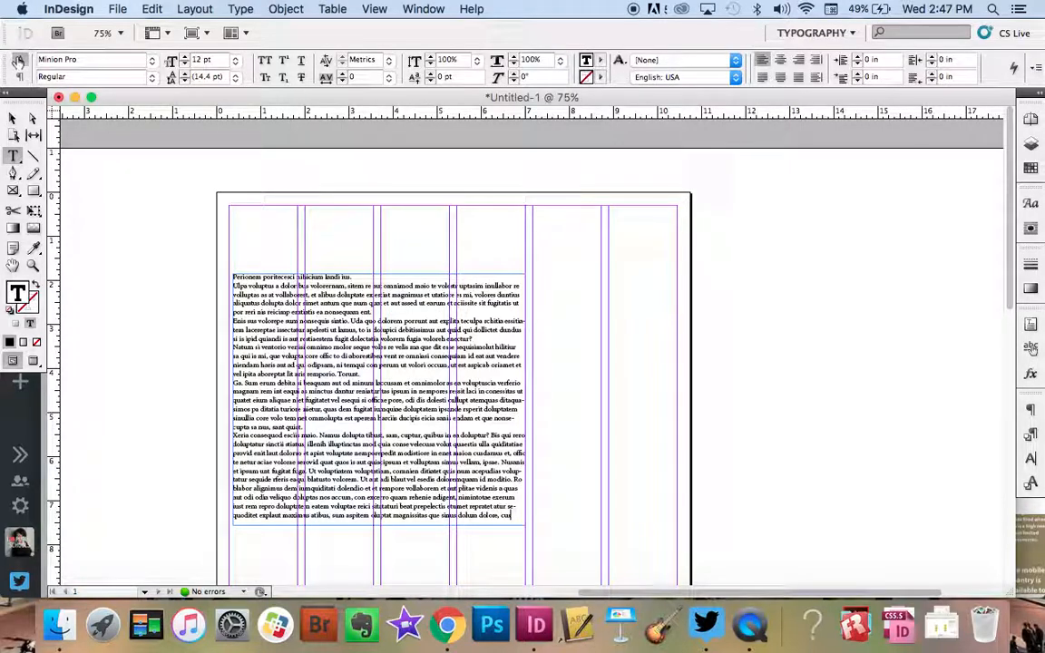
{"action": "left_click", "coordinate": [18, 77]}
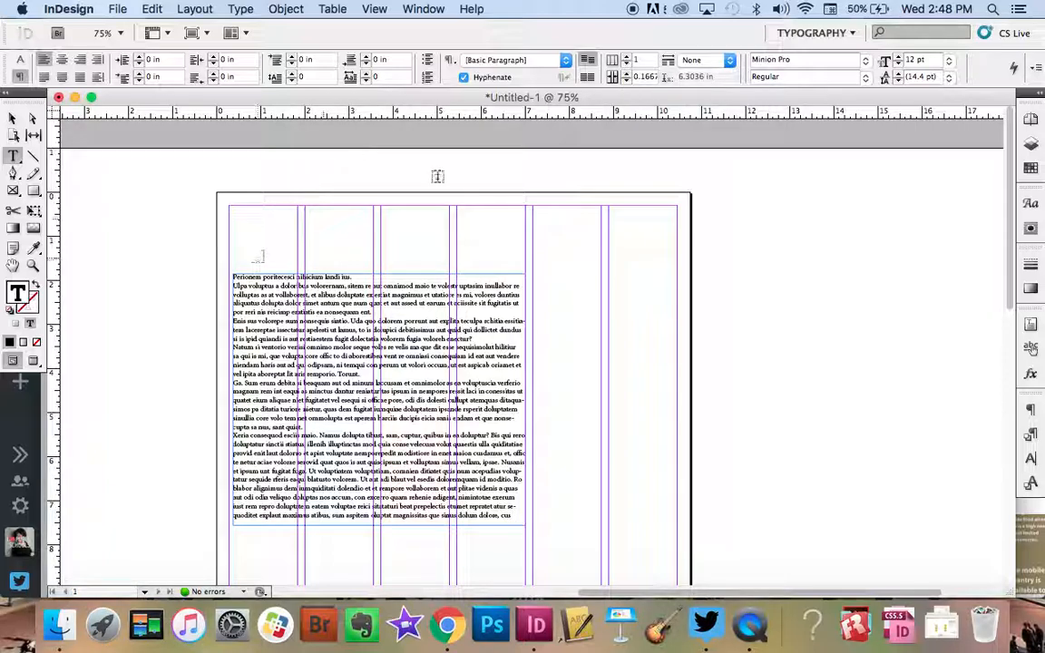
{"action": "left_click", "coordinate": [627, 58]}
{"action": "left_click", "coordinate": [627, 58]}
{"action": "left_click", "coordinate": [627, 58]}
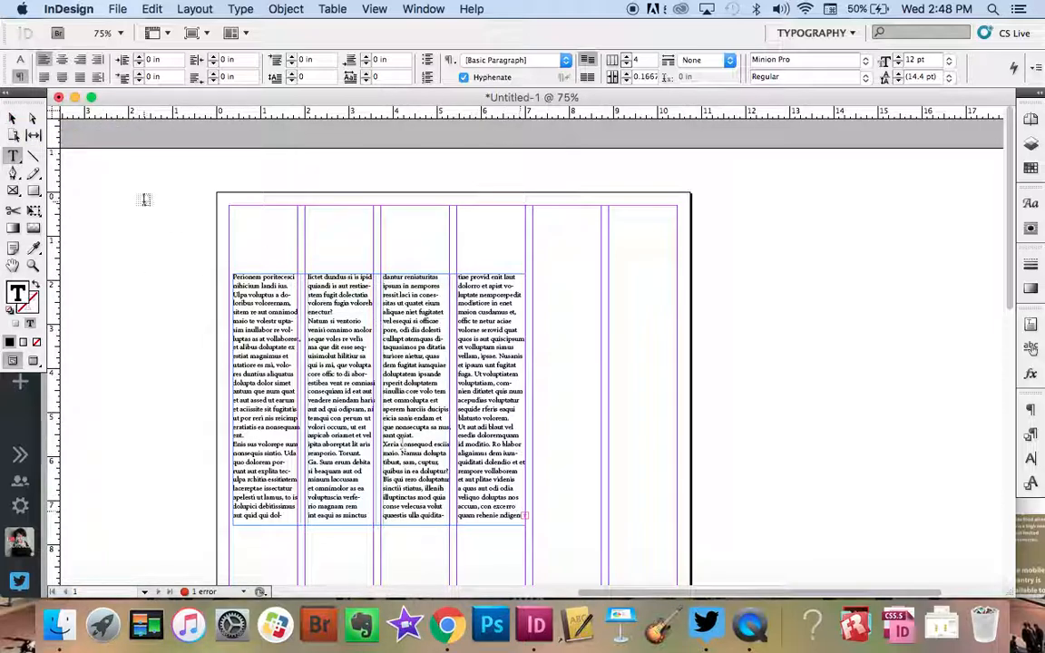
- Extend the text frame's left edge to the page margin and lower its bottom edge to a height of about 6.28 in
{"action": "left_click", "coordinate": [12, 118]}
{"action": "left_click", "coordinate": [256, 367]}
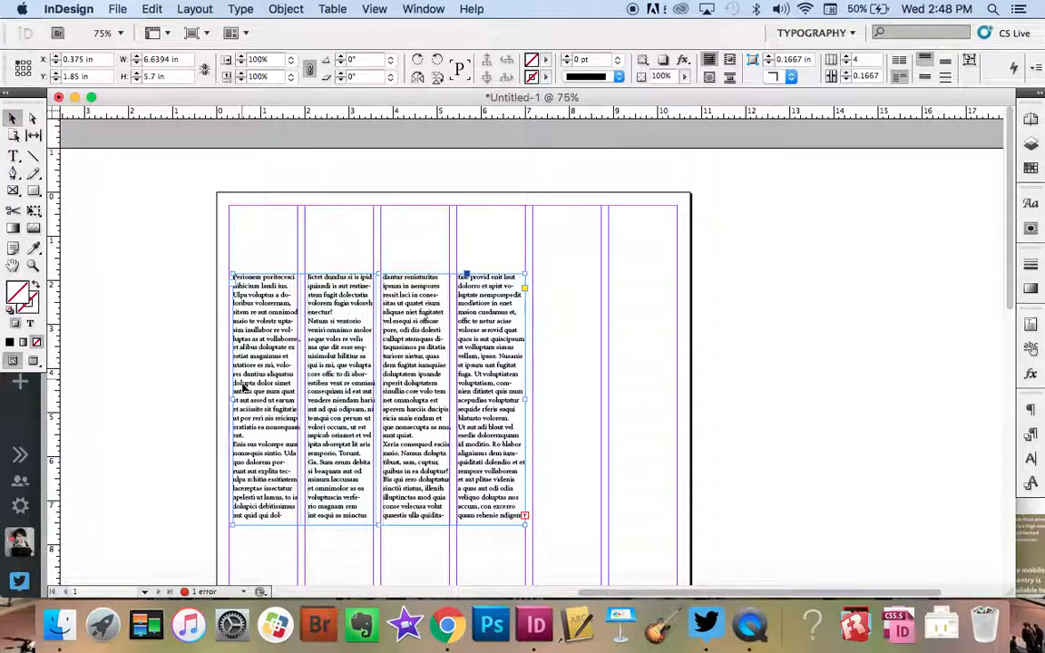
{"action": "left_click_drag", "start_coordinate": [233, 400], "coordinate": [228, 400]}
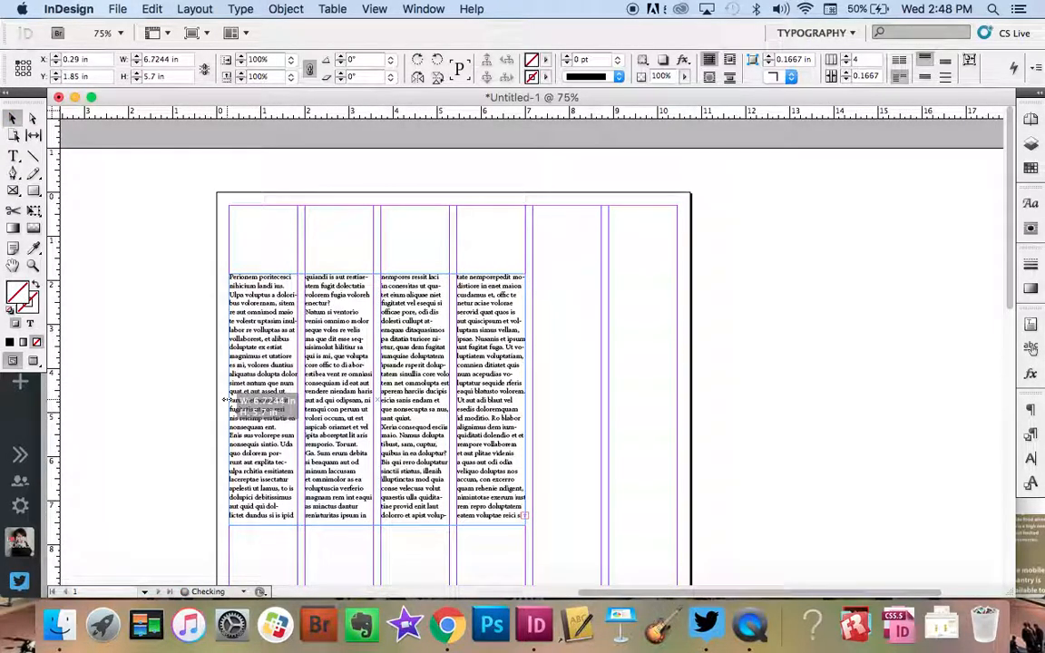
{"action": "left_click_drag", "start_coordinate": [377, 524], "coordinate": [378, 549]}
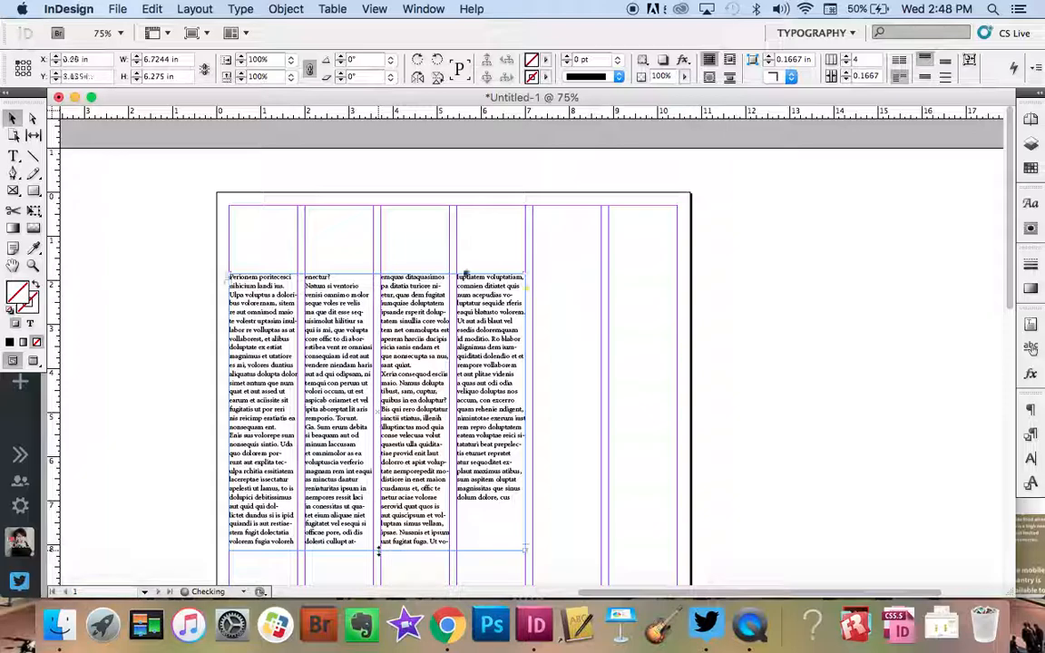
- Fill the empty end of the fourth column with more placeholder text
{"action": "double_click", "coordinate": [510, 496]}
{"action": "right_click", "coordinate": [511, 497]}
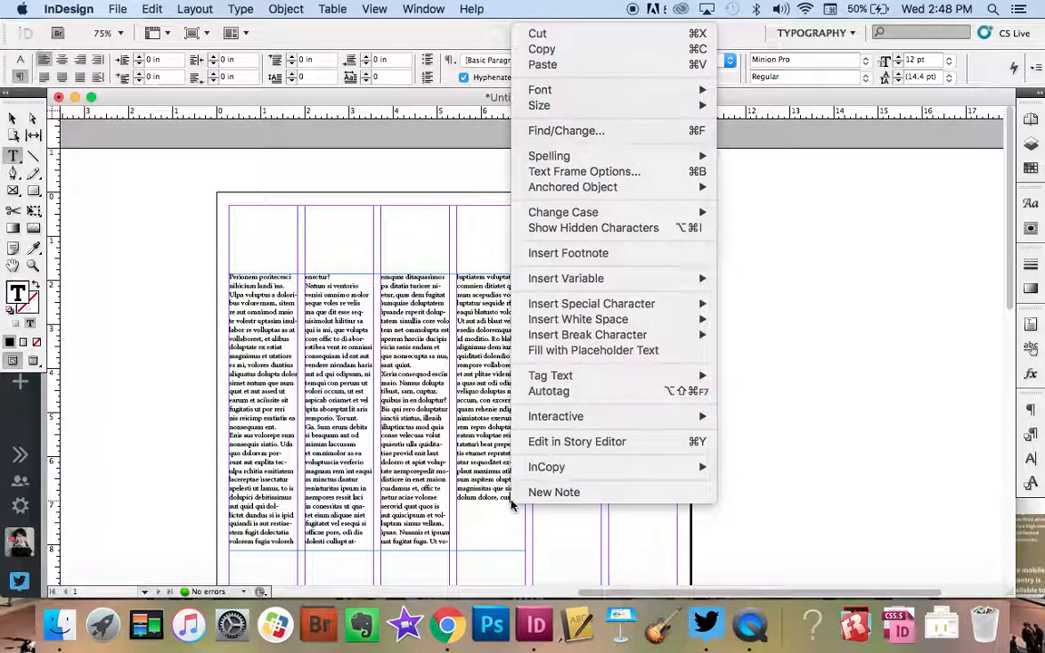
{"action": "left_click", "coordinate": [591, 352]}
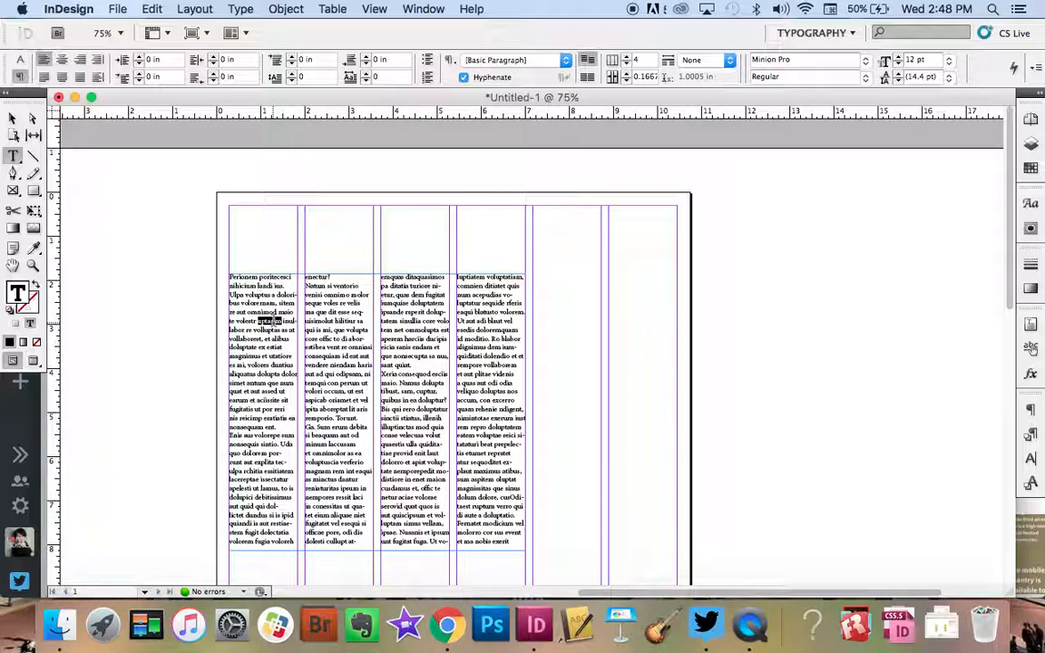
- Give all paragraphs in the text frame a first-line indent of 0.25 in
{"action": "key", "text": "super+a"}
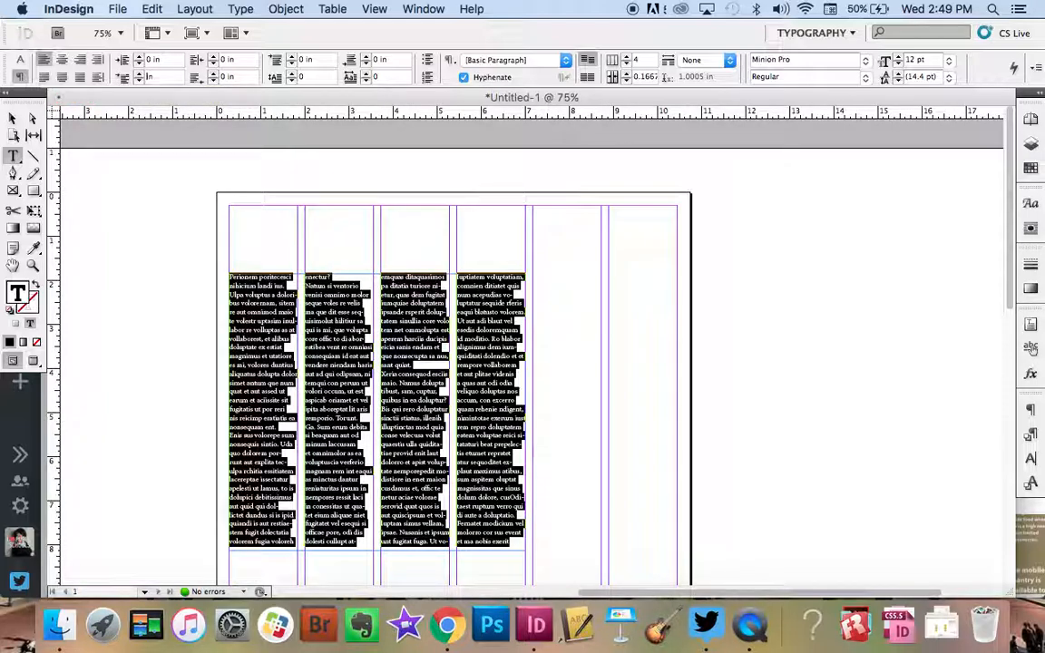
{"action": "key", "text": "Return"}
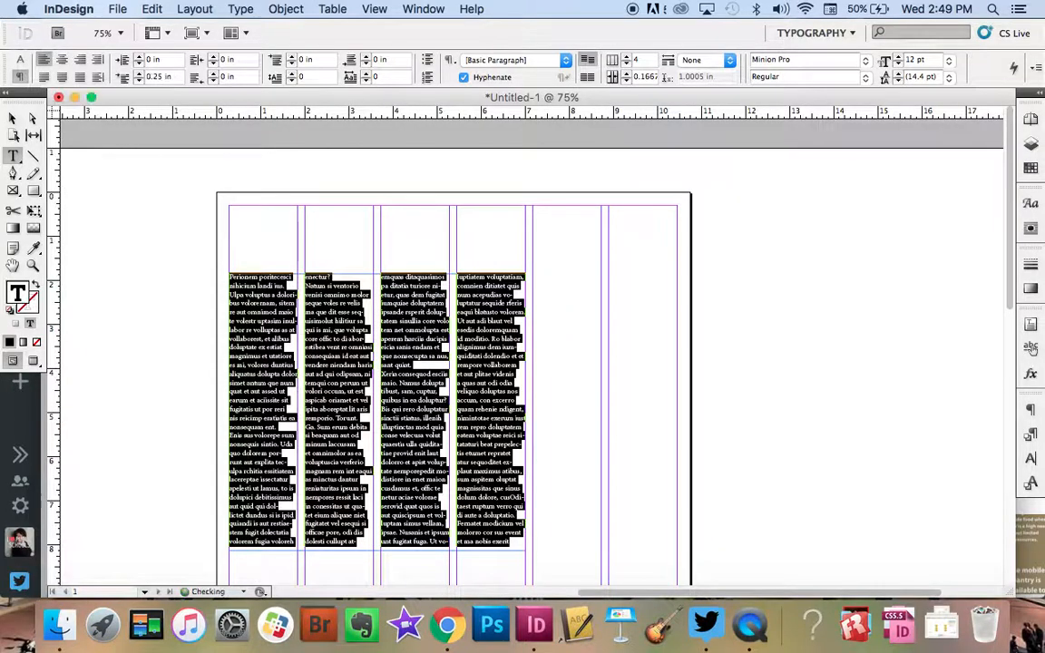
{"action": "left_click", "coordinate": [372, 354]}
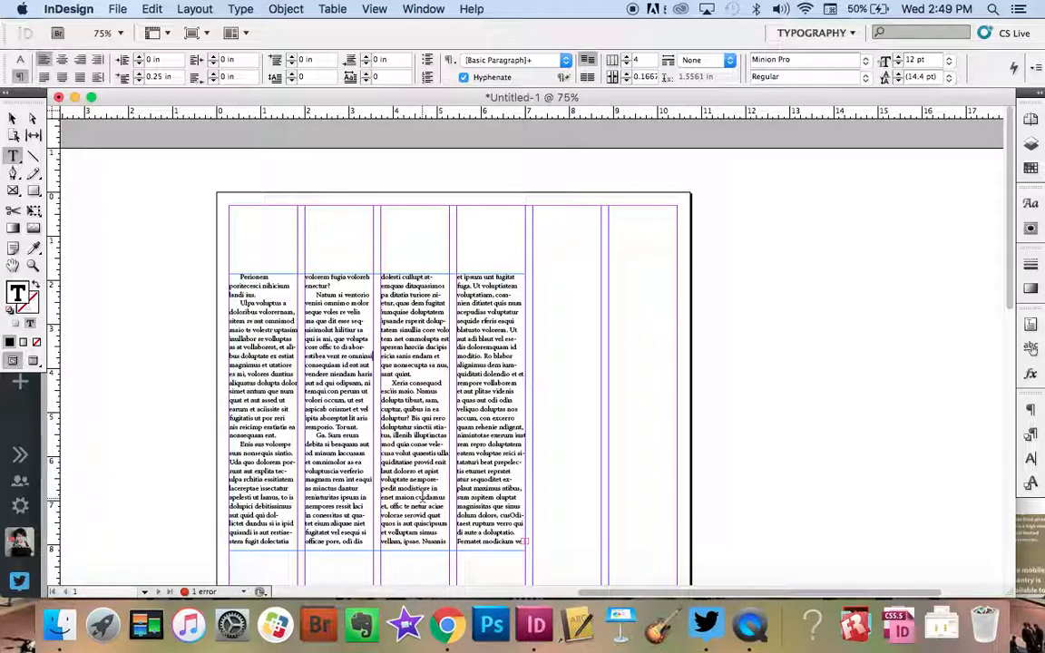
- Lengthen the text frame slightly downward to fit the overset text and fill the leftover space with placeholder text
{"action": "left_click", "coordinate": [12, 124]}
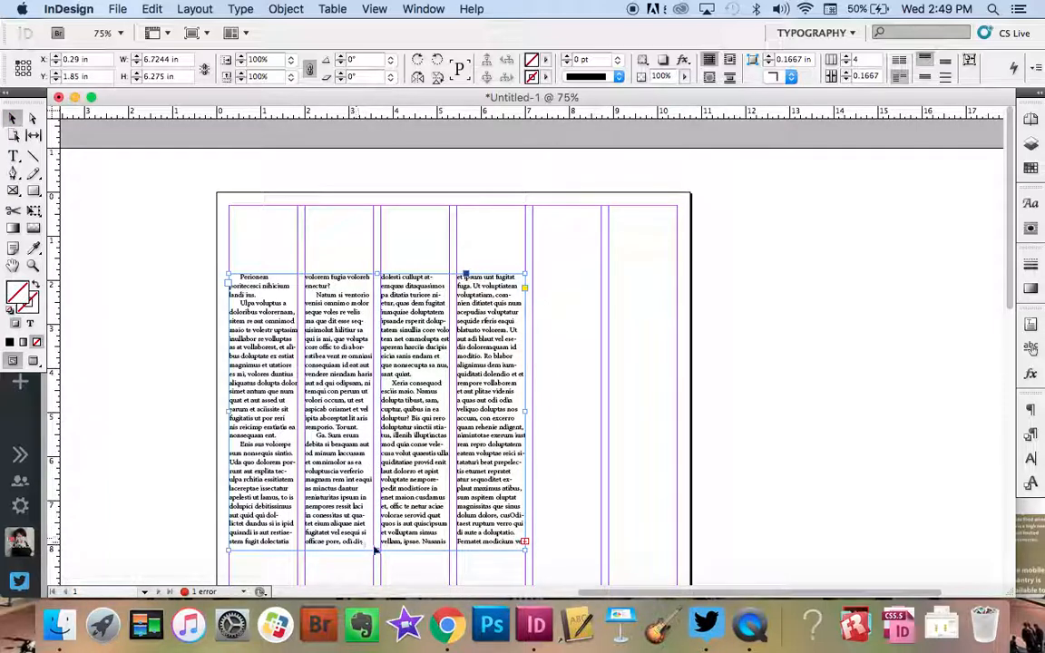
{"action": "mouse_move", "coordinate": [376, 549]}
{"action": "left_mouse_down"}
{"action": "mouse_move", "coordinate": [376, 567]}
{"action": "mouse_move", "coordinate": [378, 555]}
{"action": "left_mouse_up"}
{"action": "double_click", "coordinate": [511, 534]}
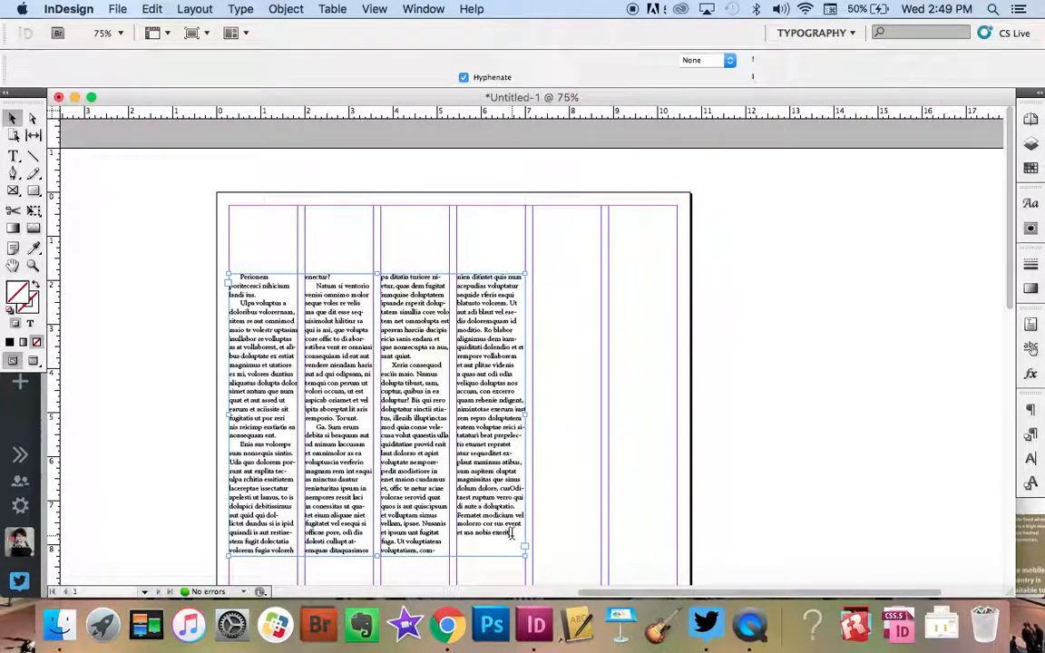
{"action": "right_click", "coordinate": [511, 535]}
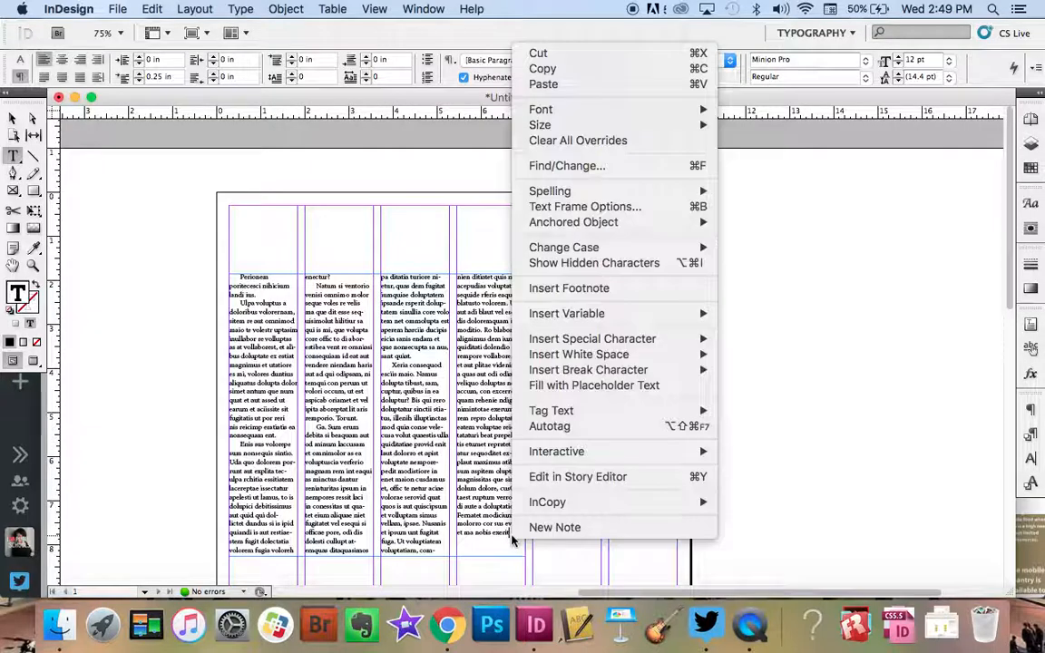
{"action": "left_click", "coordinate": [590, 383]}
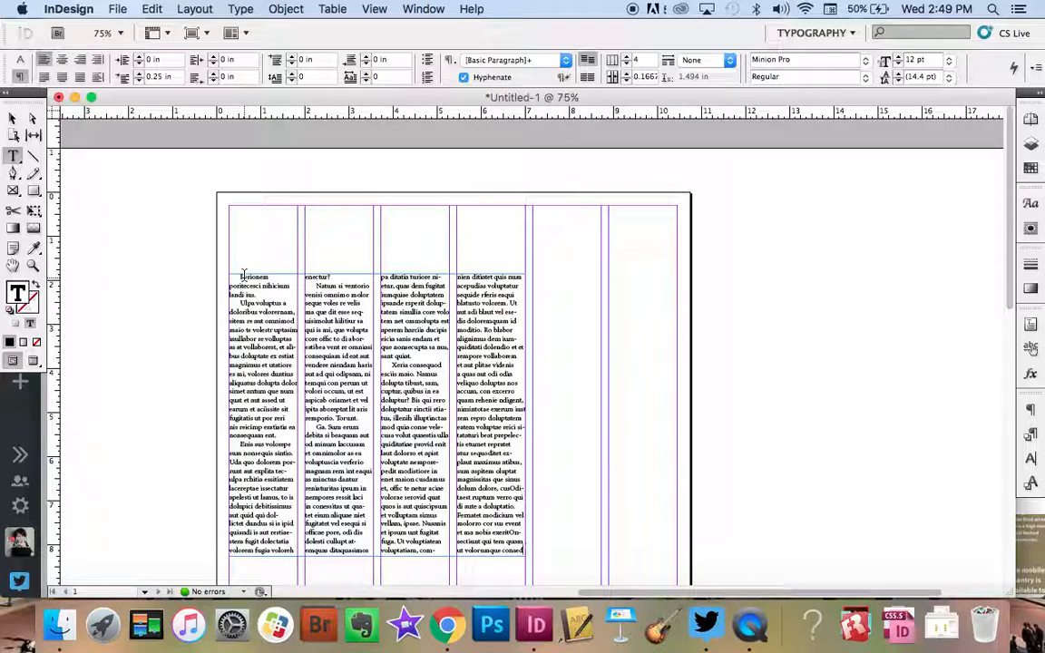
- Apply a drop cap 4 lines tall to the letter P that begins the first paragraph
{"action": "key", "text": "super+equal"}
{"action": "key", "text": "super+equal"}
{"action": "key", "text": "super+equal"}
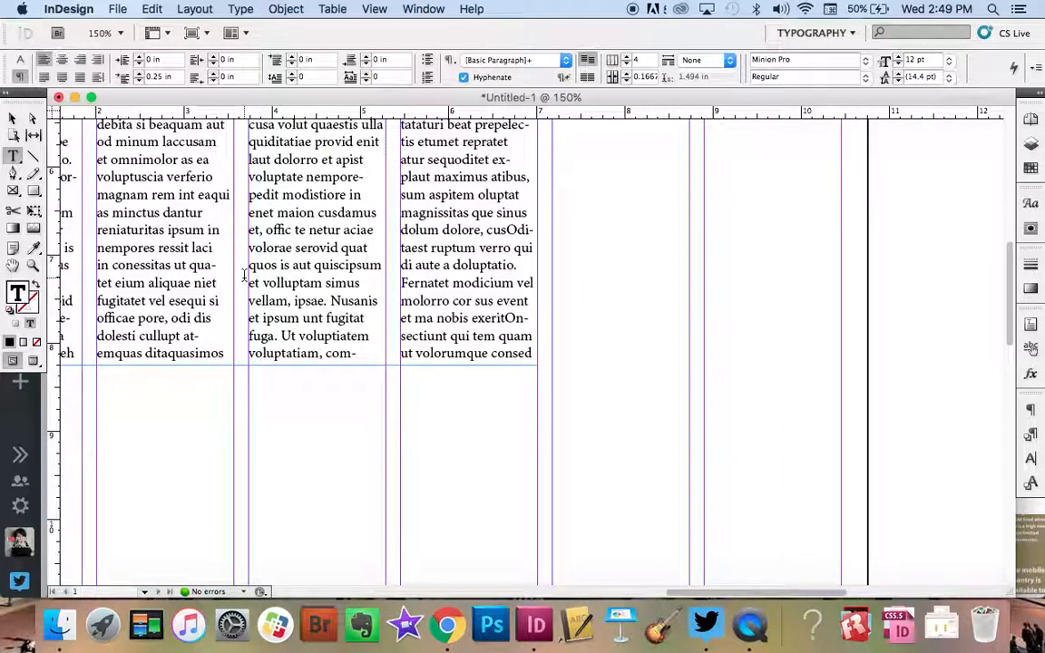
{"action": "scroll", "coordinate": [318, 282], "scroll_direction": "left", "scroll_amount": 5}
{"action": "scroll", "coordinate": [318, 282], "scroll_direction": "up", "scroll_amount": 10}
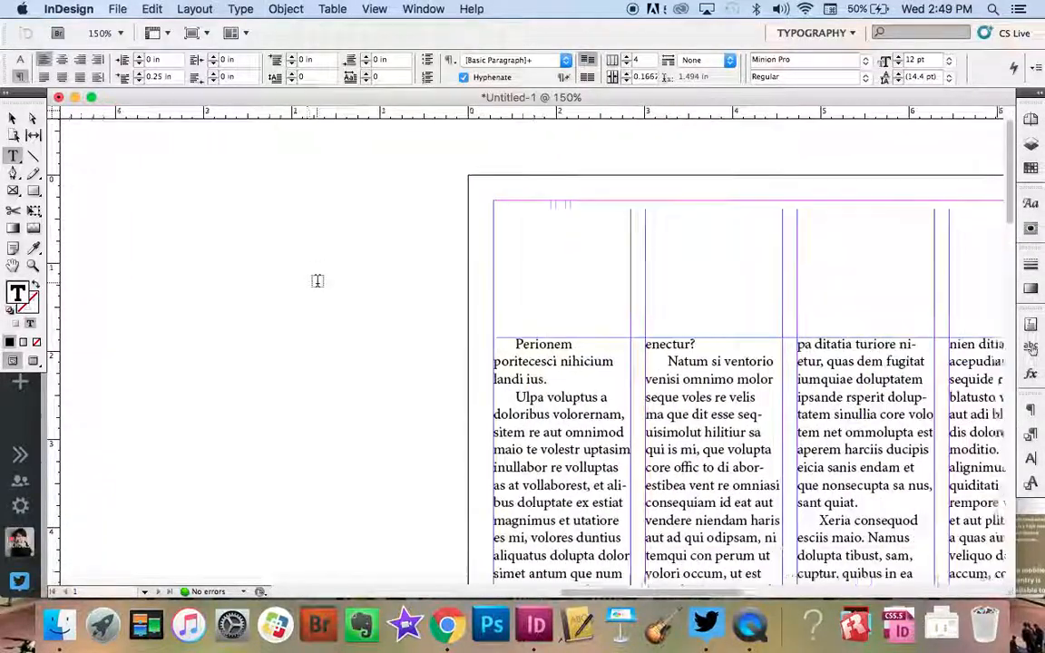
{"action": "left_click", "coordinate": [440, 344]}
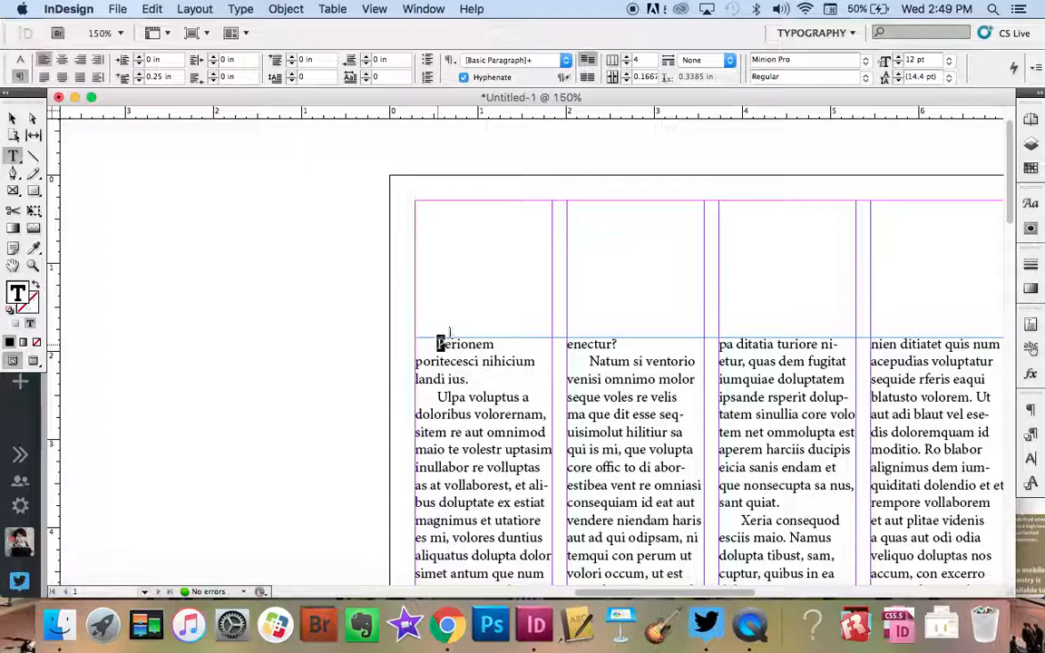
{"action": "left_click", "coordinate": [292, 74]}
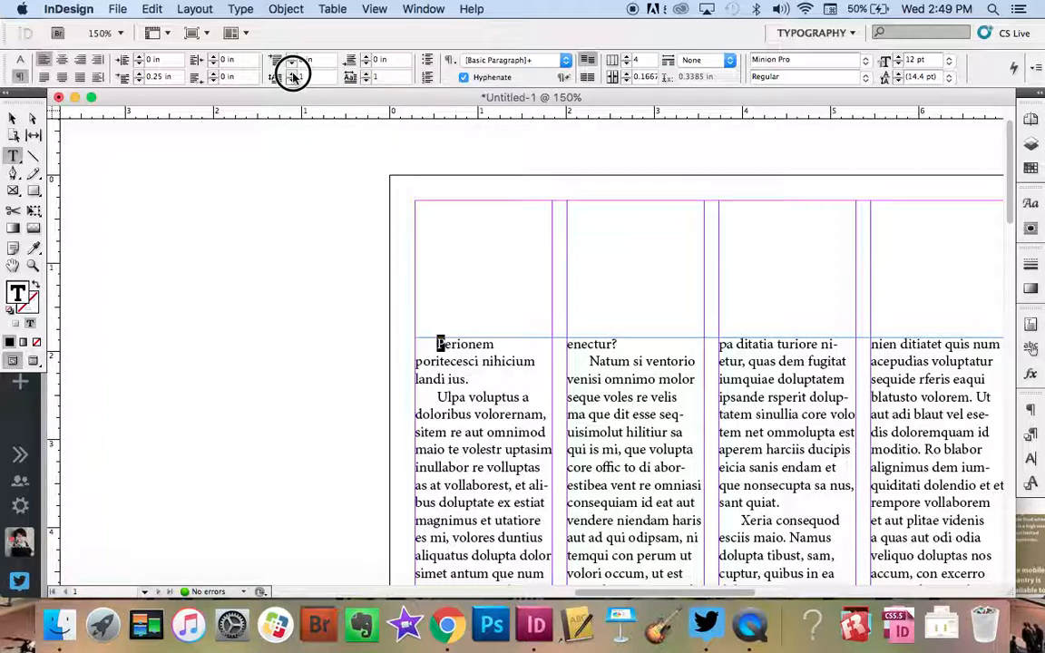
{"action": "left_click", "coordinate": [292, 73]}
{"action": "left_click", "coordinate": [292, 74]}
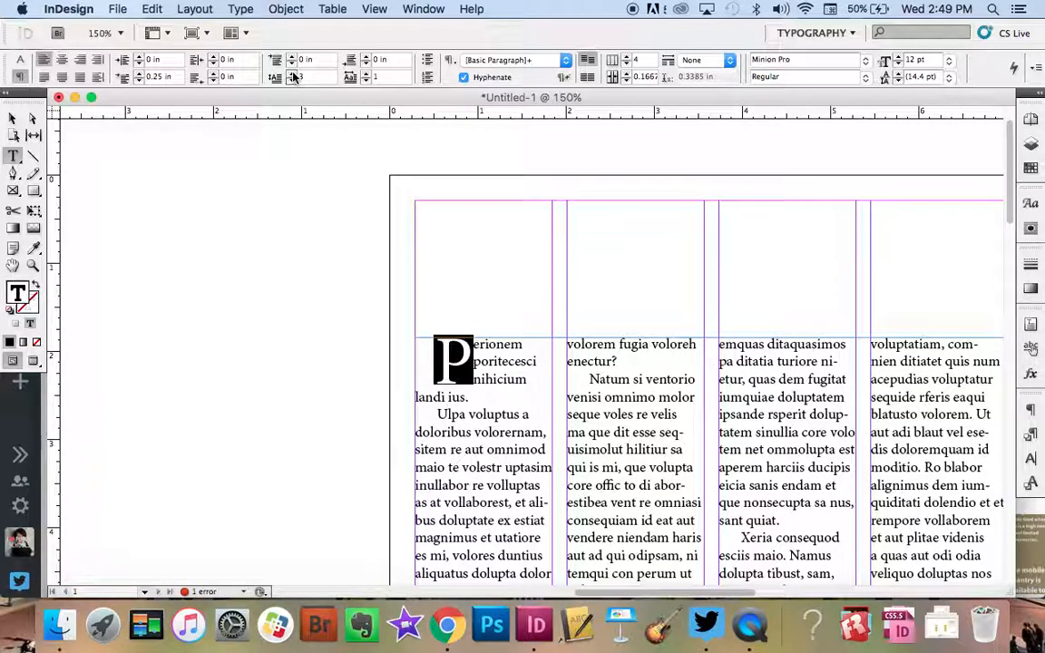
{"action": "left_click", "coordinate": [292, 74]}
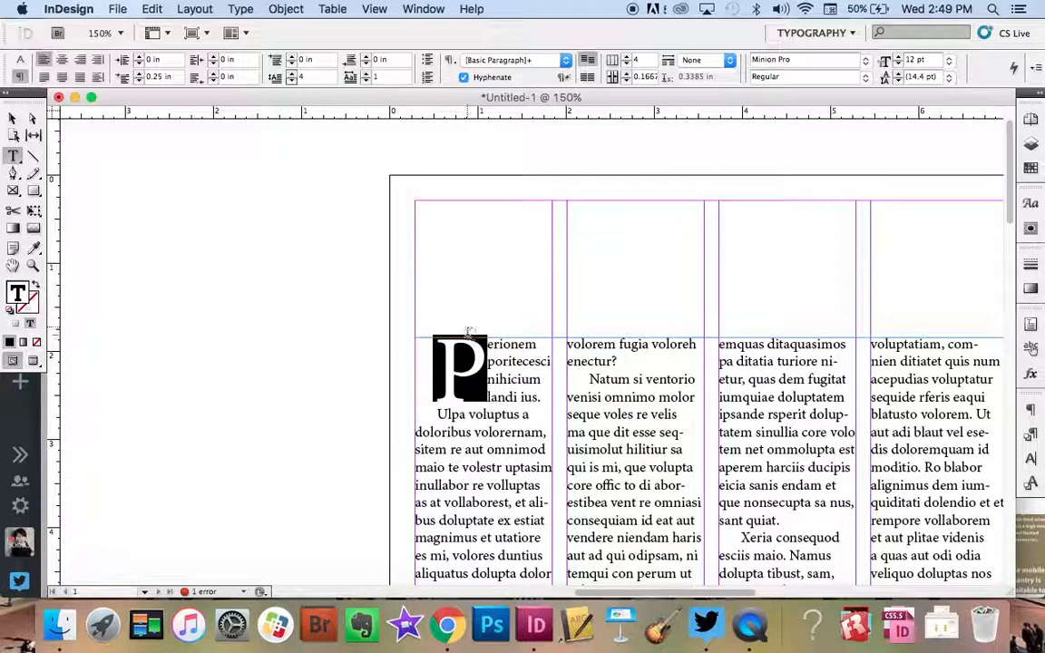
{"action": "left_click", "coordinate": [496, 510]}
- Extend the text frame's bottom edge to a height of about 6.5 in and top up the fourth column with placeholder text
{"action": "key", "text": "super+minus"}
{"action": "key", "text": "super+minus"}
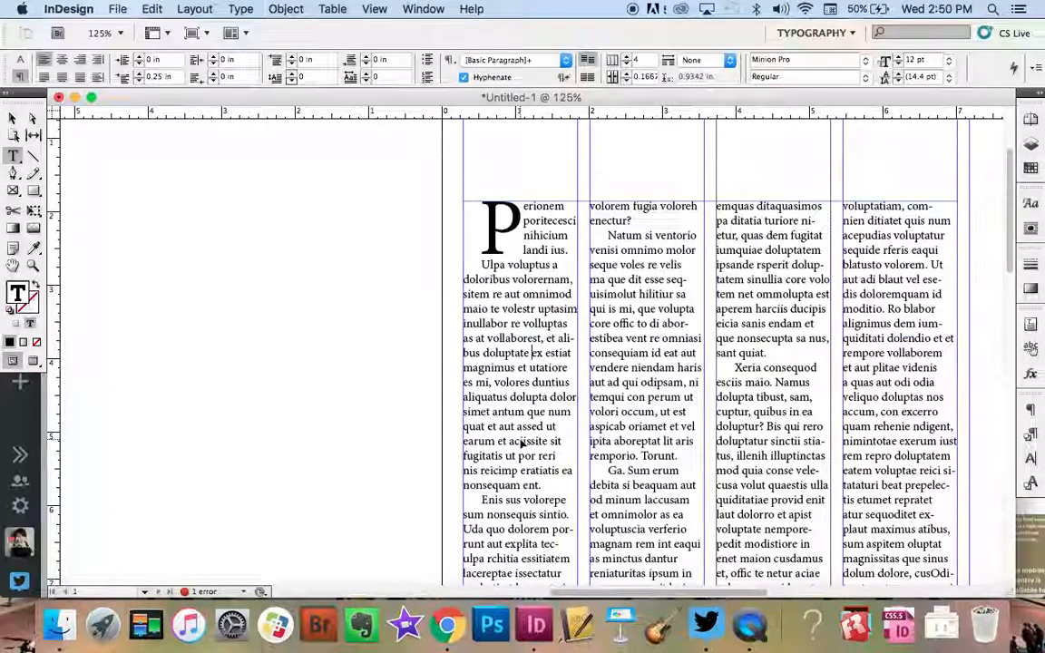
{"action": "scroll", "coordinate": [540, 429], "scroll_direction": "right", "scroll_amount": 5}
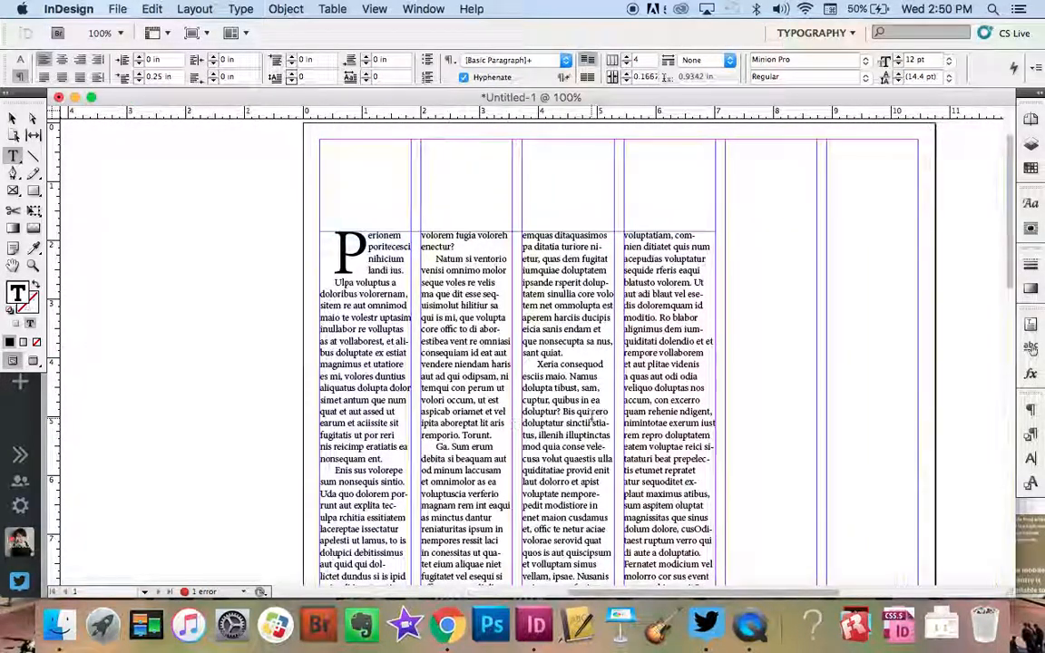
{"action": "scroll", "coordinate": [564, 385], "scroll_direction": "down", "scroll_amount": 5}
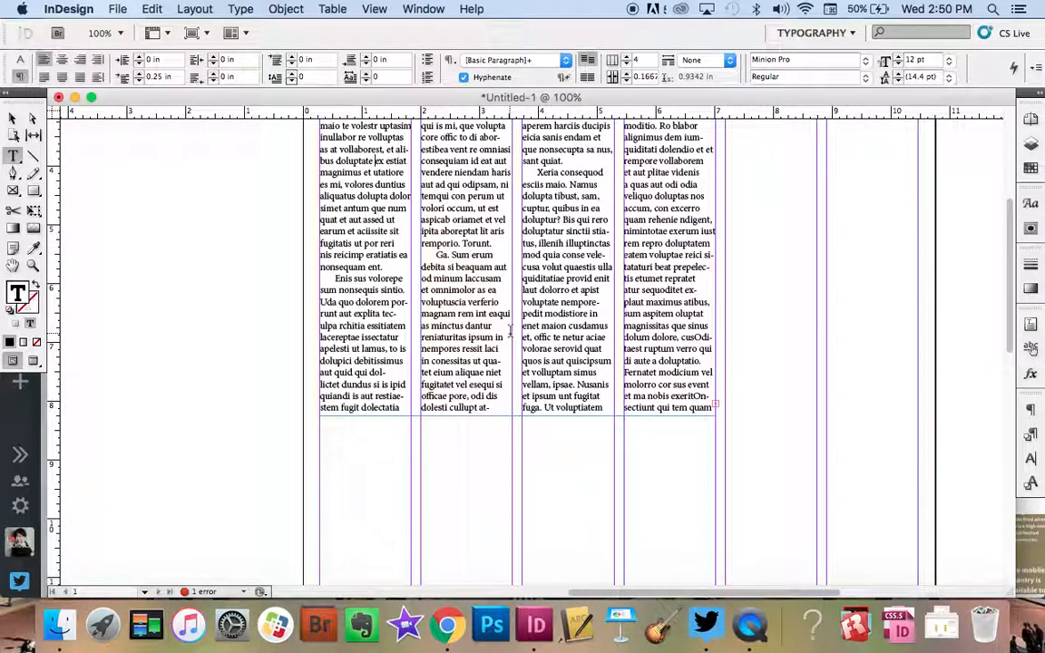
{"action": "scroll", "coordinate": [564, 386], "scroll_direction": "up", "scroll_amount": 2}
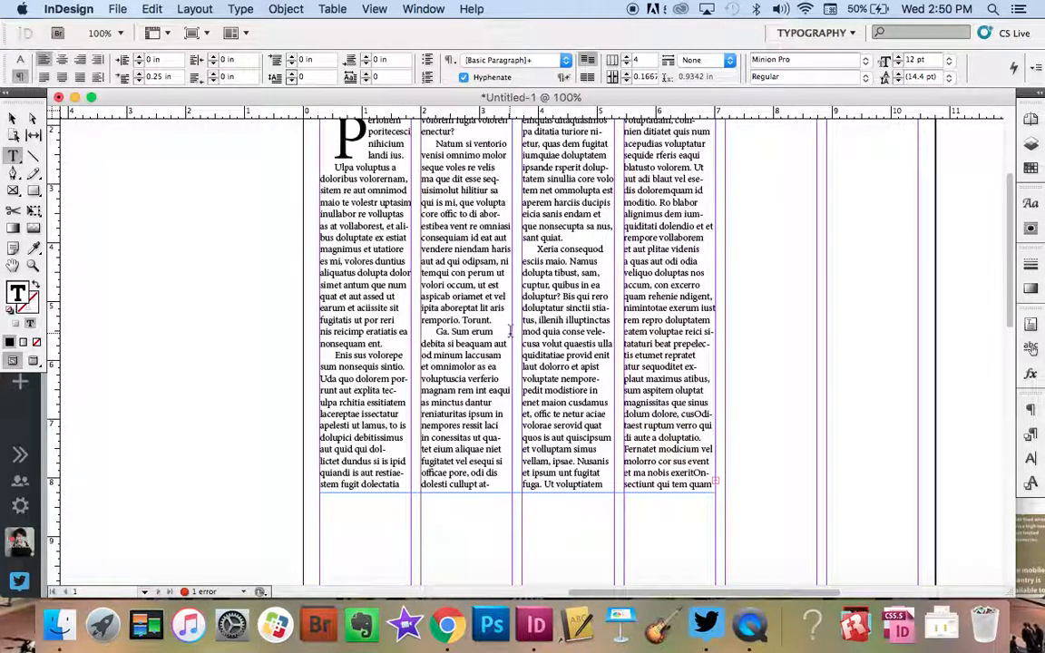
{"action": "left_click", "coordinate": [13, 118]}
{"action": "left_click_drag", "start_coordinate": [516, 491], "coordinate": [518, 500]}
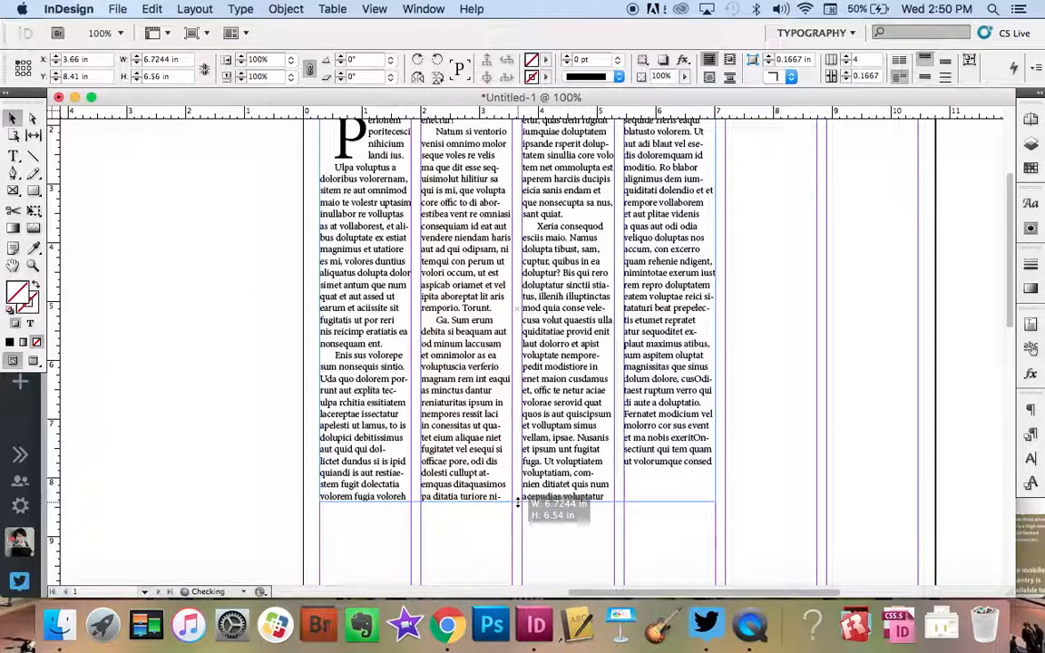
{"action": "double_click", "coordinate": [646, 476]}
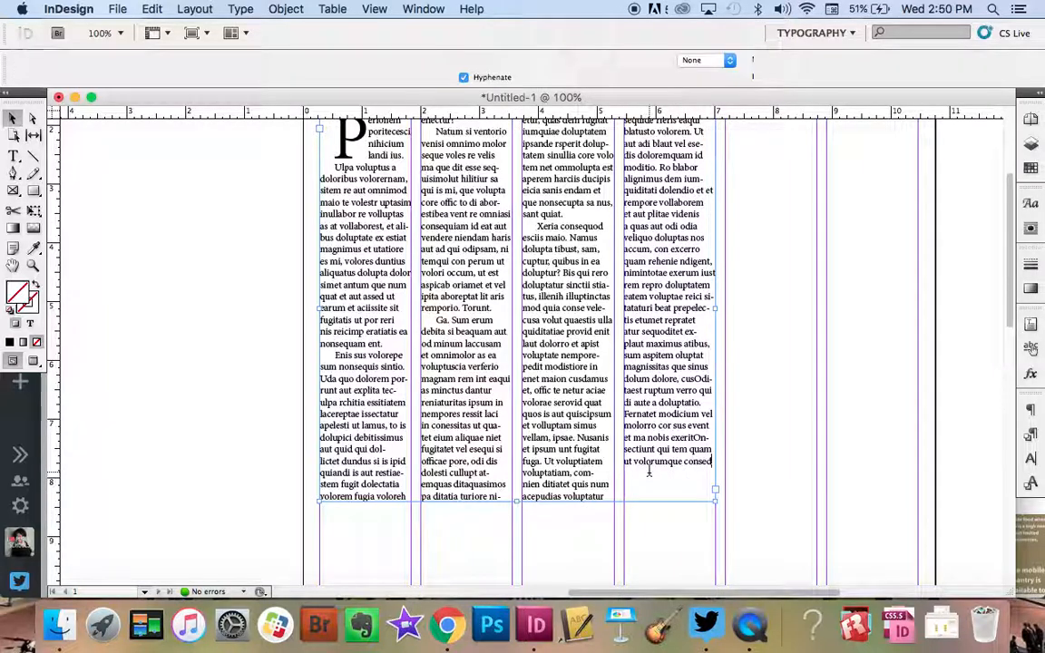
{"action": "right_click", "coordinate": [649, 471]}
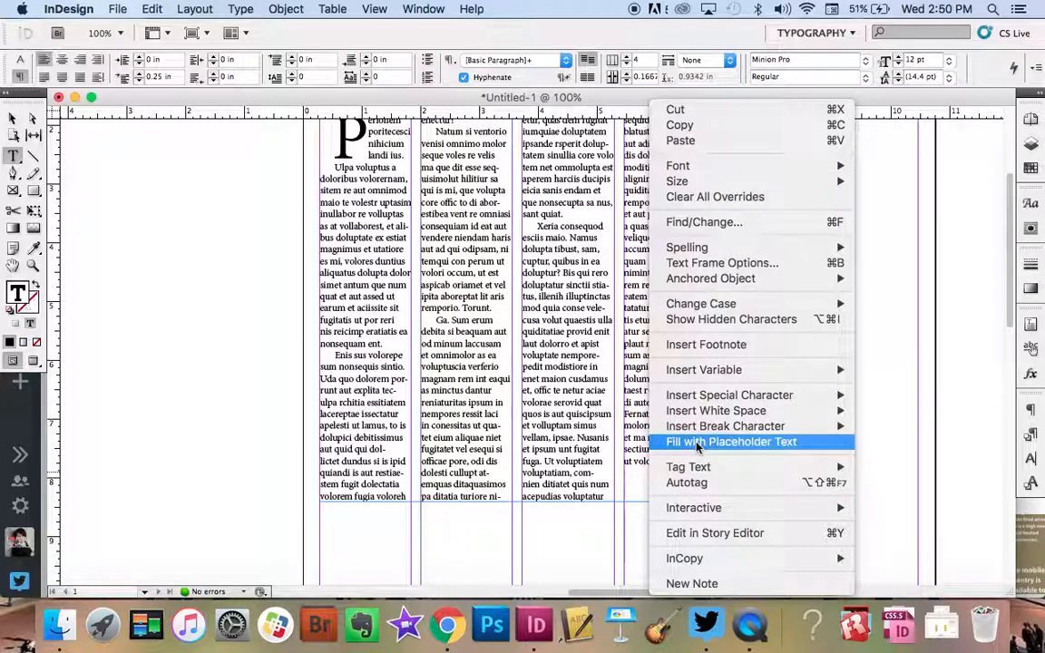
{"action": "left_click", "coordinate": [697, 442]}
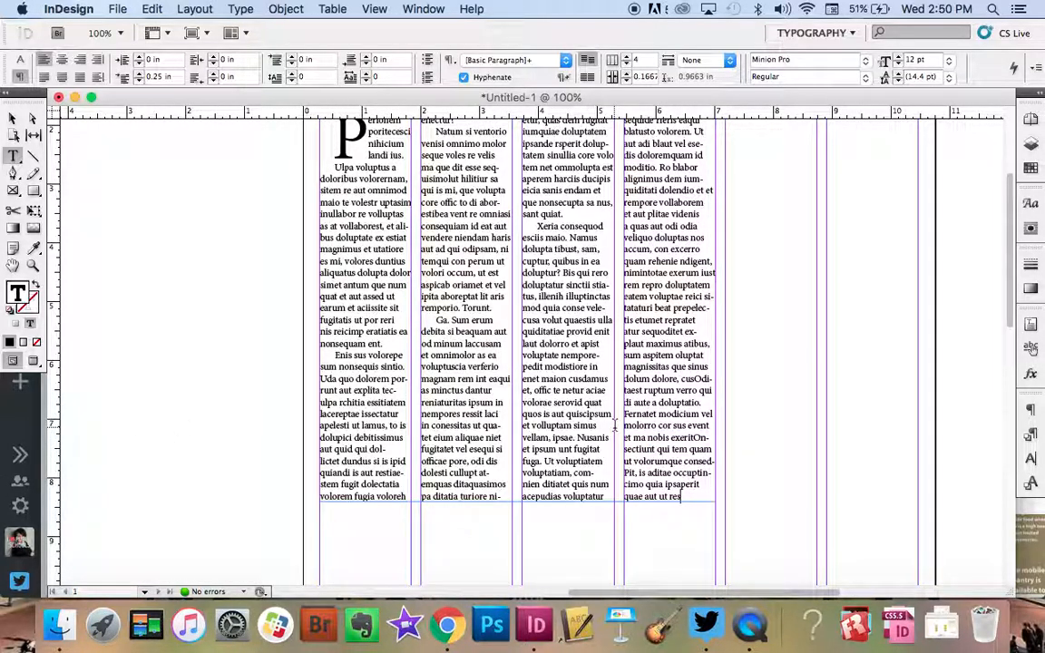
{"action": "scroll", "coordinate": [637, 391], "scroll_direction": "up", "scroll_amount": 3}
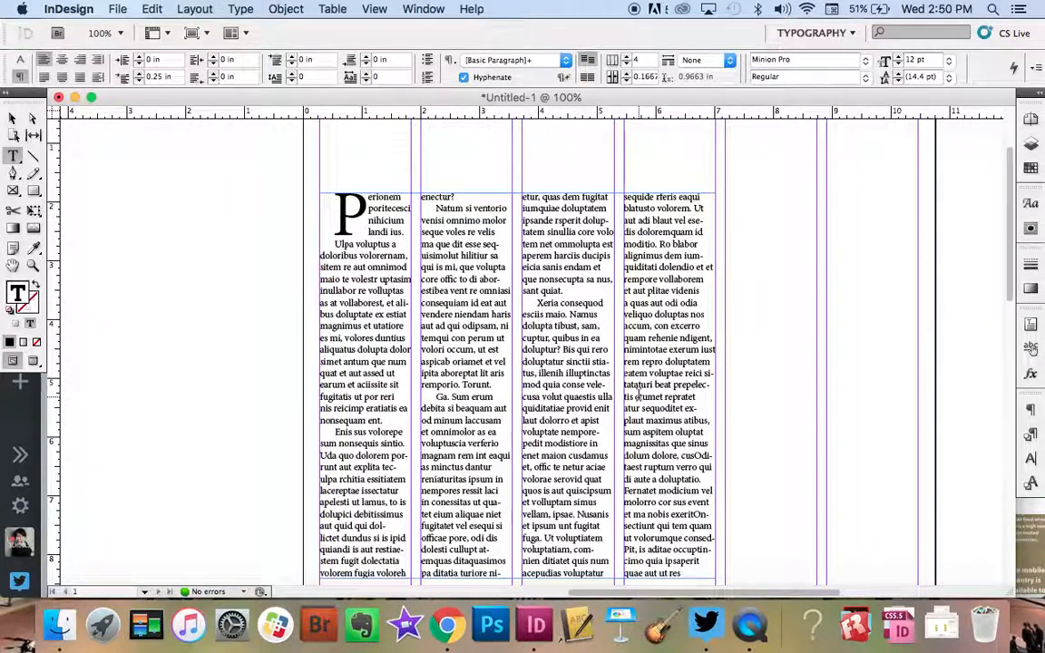
- Draw an empty image frame about 3.28 in wide and 5.62 in tall across the two free columns beside the article, top-aligned with its text
{"action": "scroll", "coordinate": [544, 299], "scroll_direction": "right", "scroll_amount": 10}
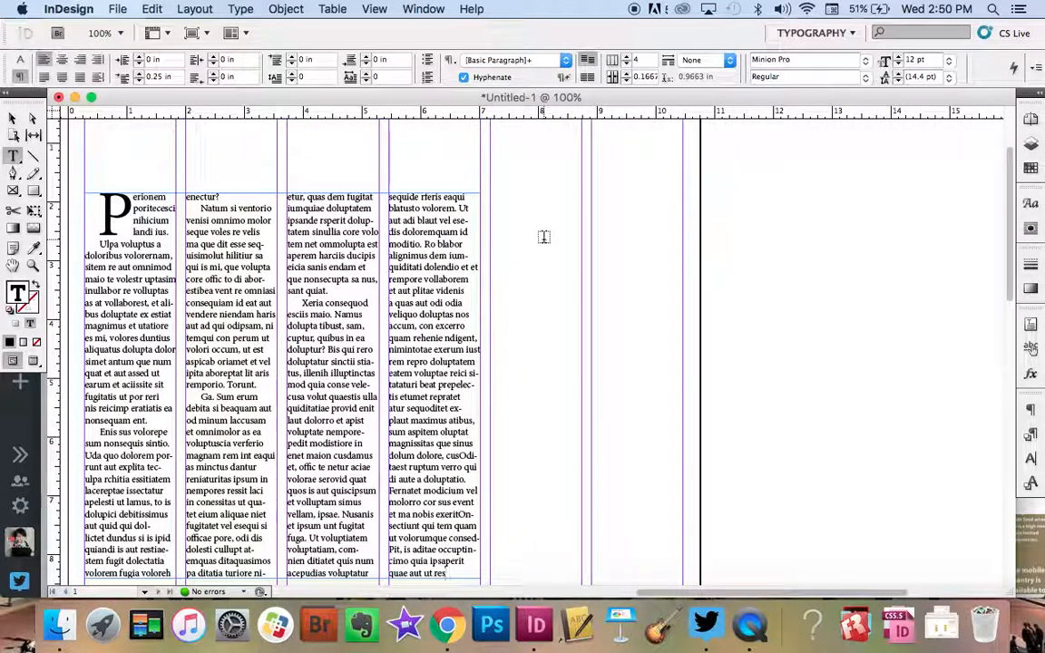
{"action": "key", "text": "super+minus"}
{"action": "scroll", "coordinate": [543, 236], "scroll_direction": "right", "scroll_amount": 3}
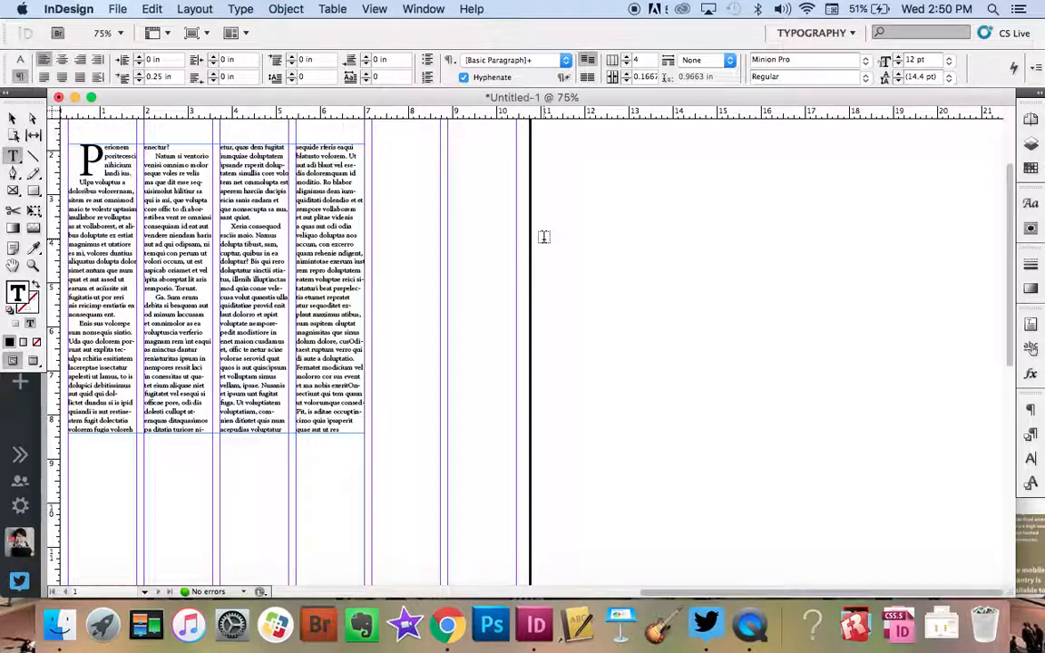
{"action": "left_click", "coordinate": [12, 189]}
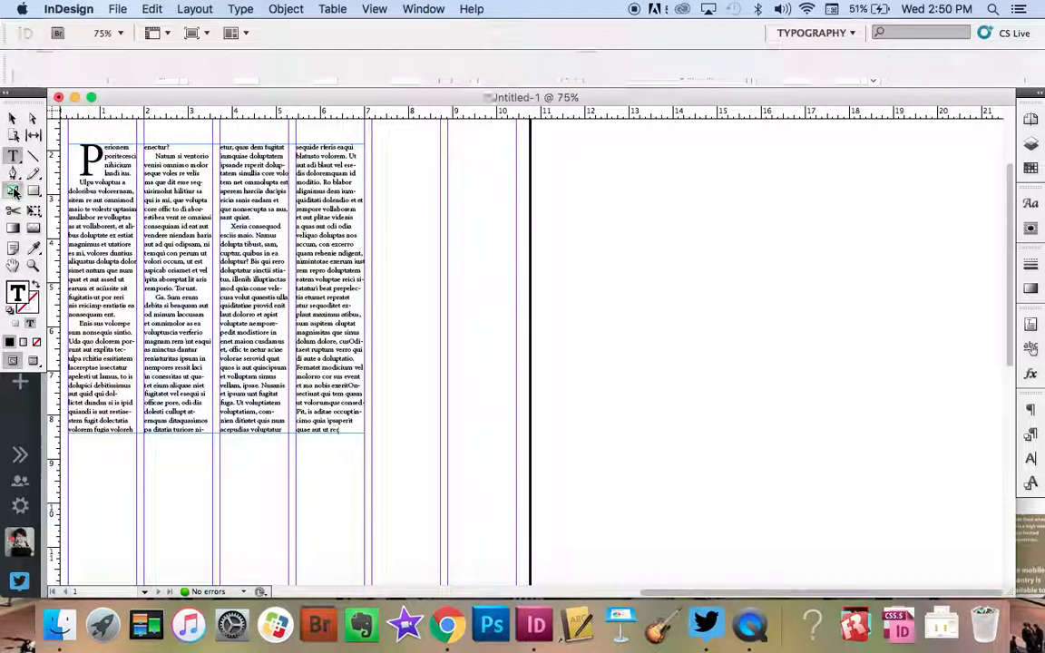
{"action": "left_click_drag", "start_coordinate": [373, 145], "coordinate": [518, 396]}
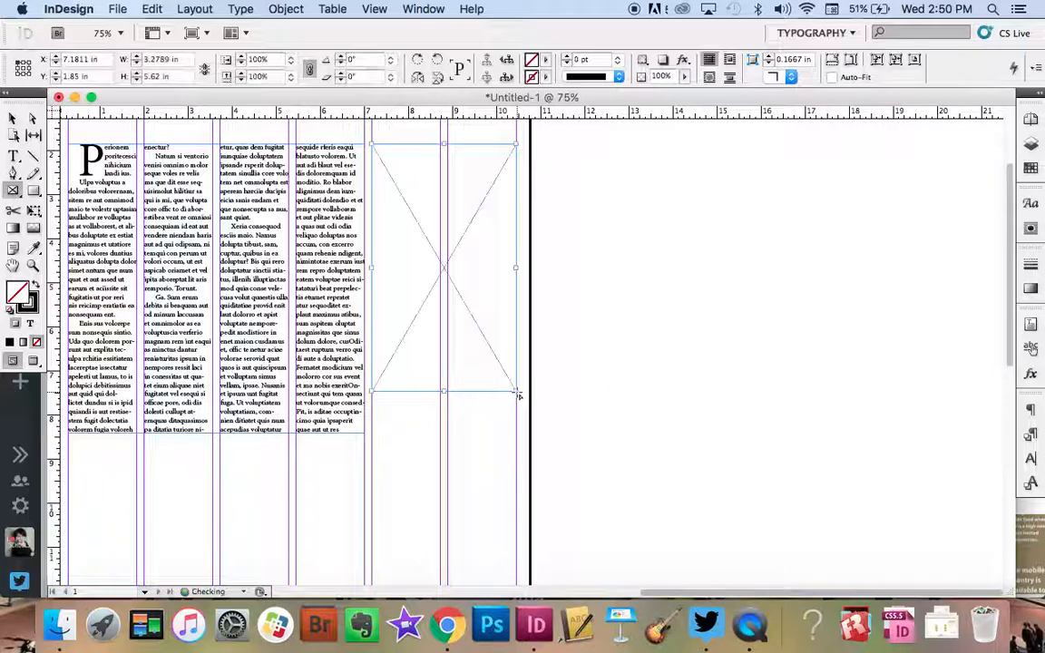
- Show the document grid
{"action": "left_click", "coordinate": [374, 10]}
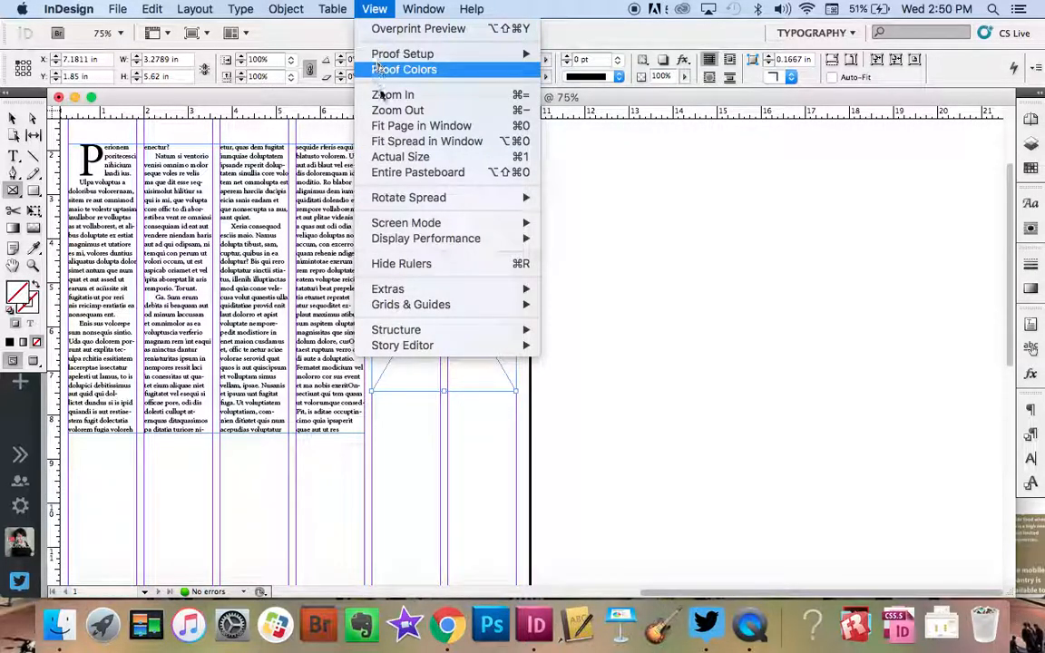
{"action": "mouse_move", "coordinate": [415, 306]}
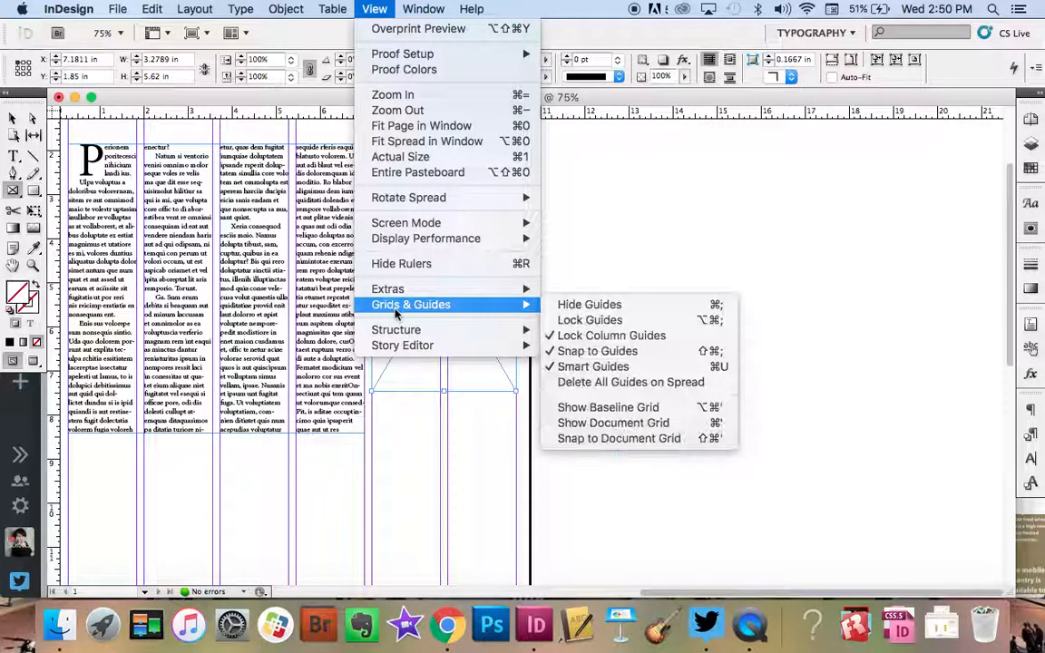
{"action": "left_click", "coordinate": [638, 423]}
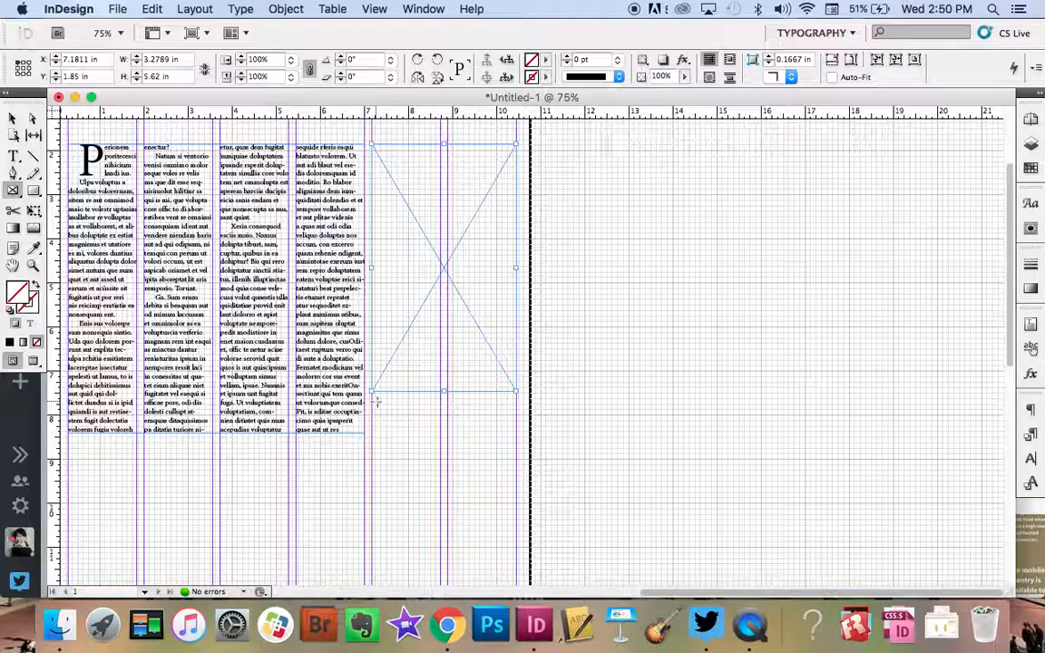
- Draw a narrow text frame under the image frame's right half and a wider one below spanning both columns, ending level with the article text
{"action": "key", "text": "t"}
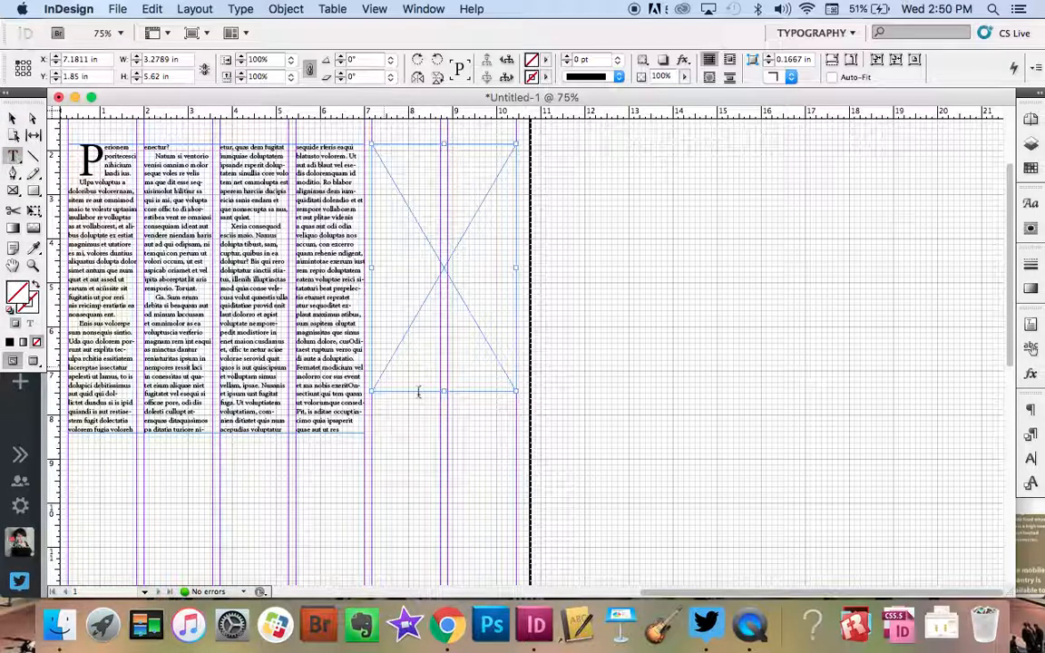
{"action": "key", "text": "super+equal"}
{"action": "key", "text": "super+equal"}
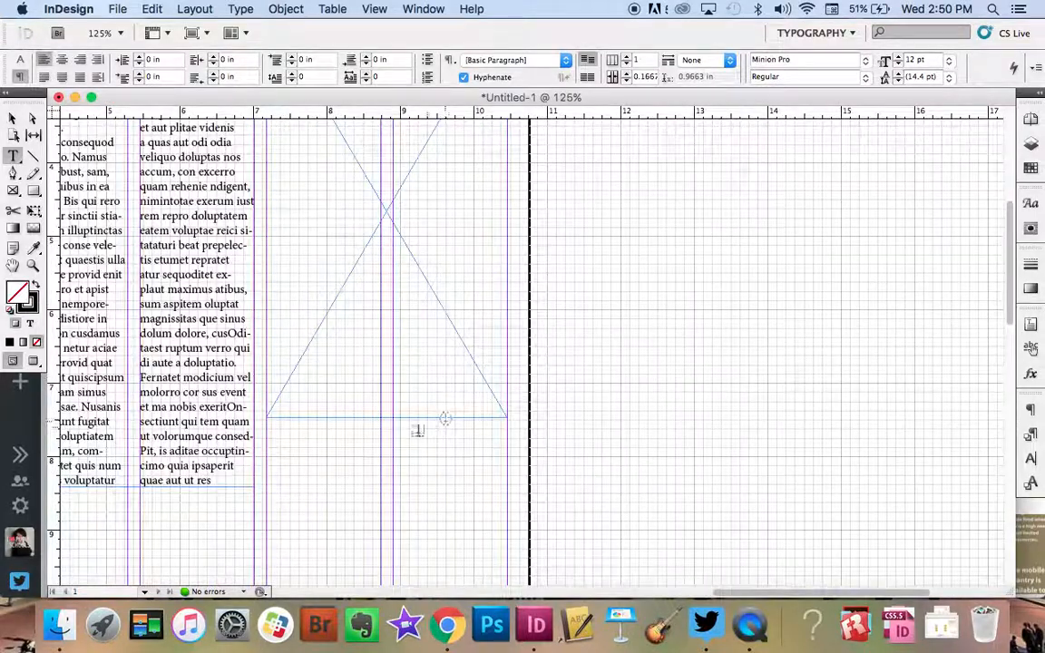
{"action": "left_click_drag", "start_coordinate": [399, 426], "coordinate": [510, 445]}
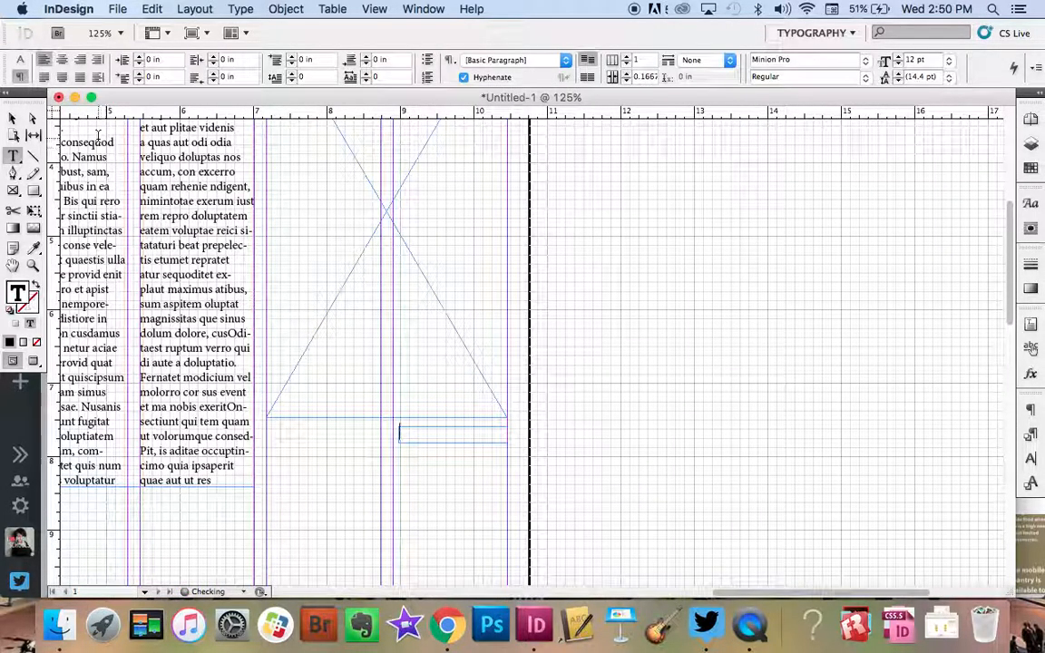
{"action": "left_click_drag", "start_coordinate": [269, 462], "coordinate": [506, 490]}
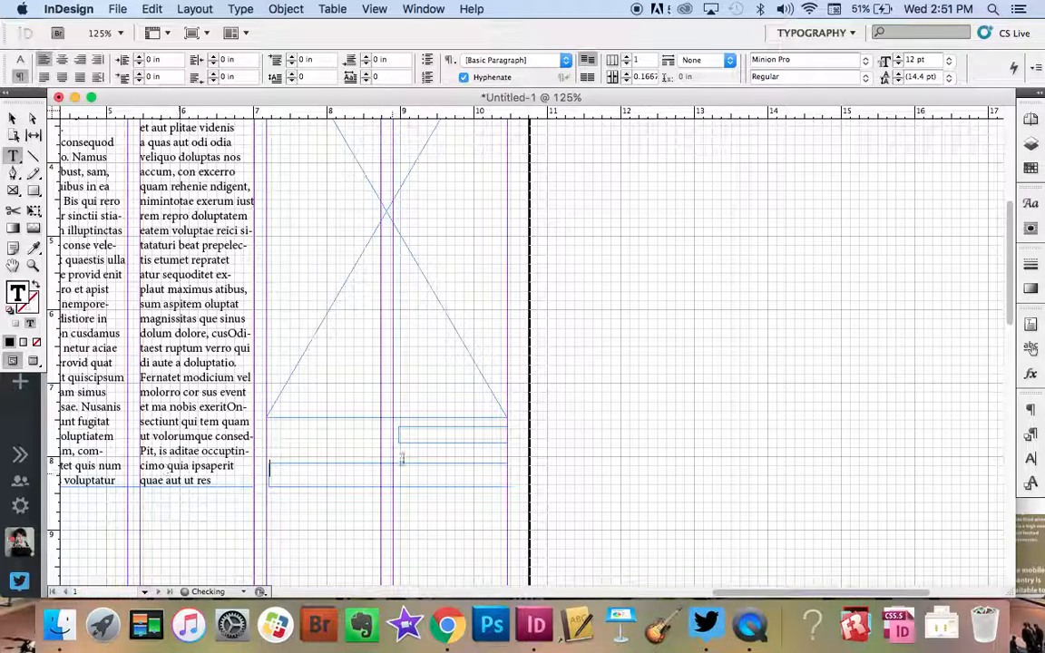
{"action": "key", "text": "super+minus"}
{"action": "key", "text": "super+minus"}
{"action": "key", "text": "super+minus"}
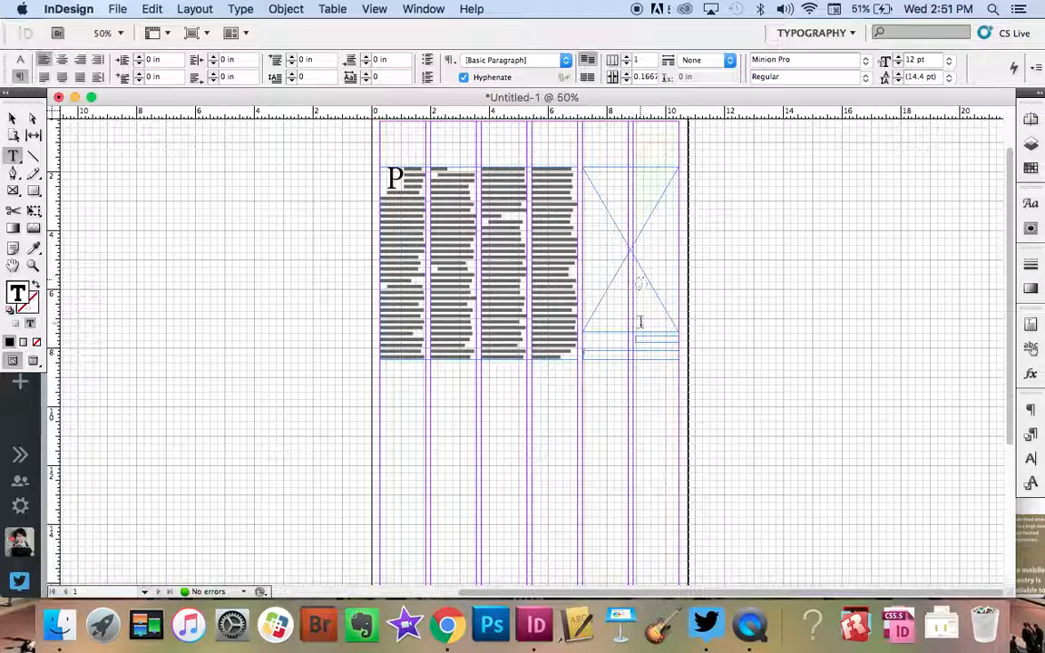
{"action": "scroll", "coordinate": [553, 454], "scroll_direction": "up", "scroll_amount": 3}
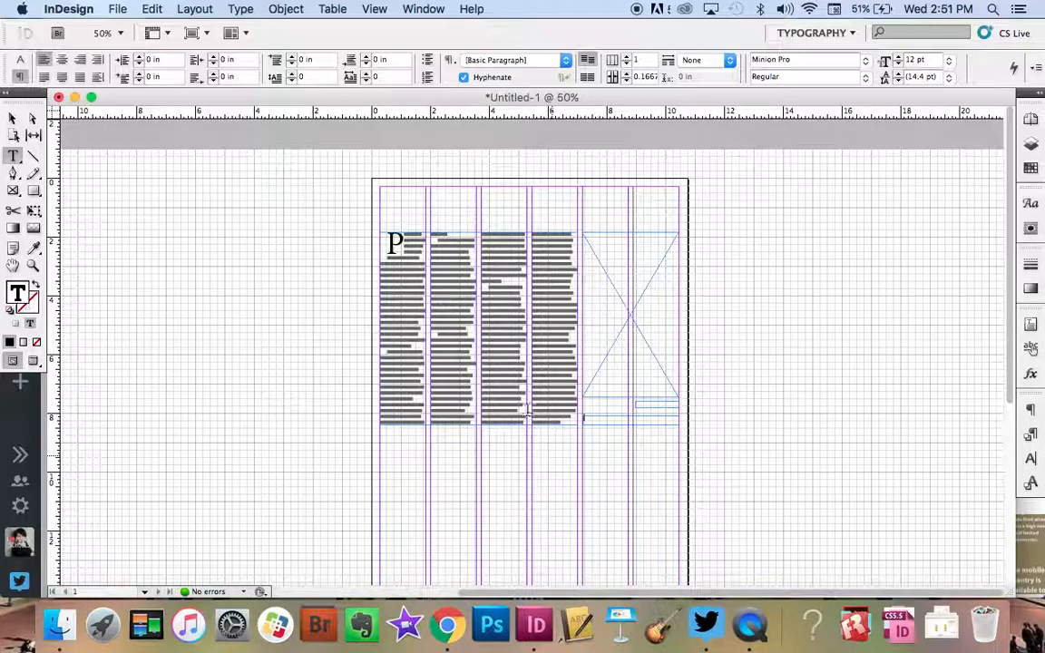